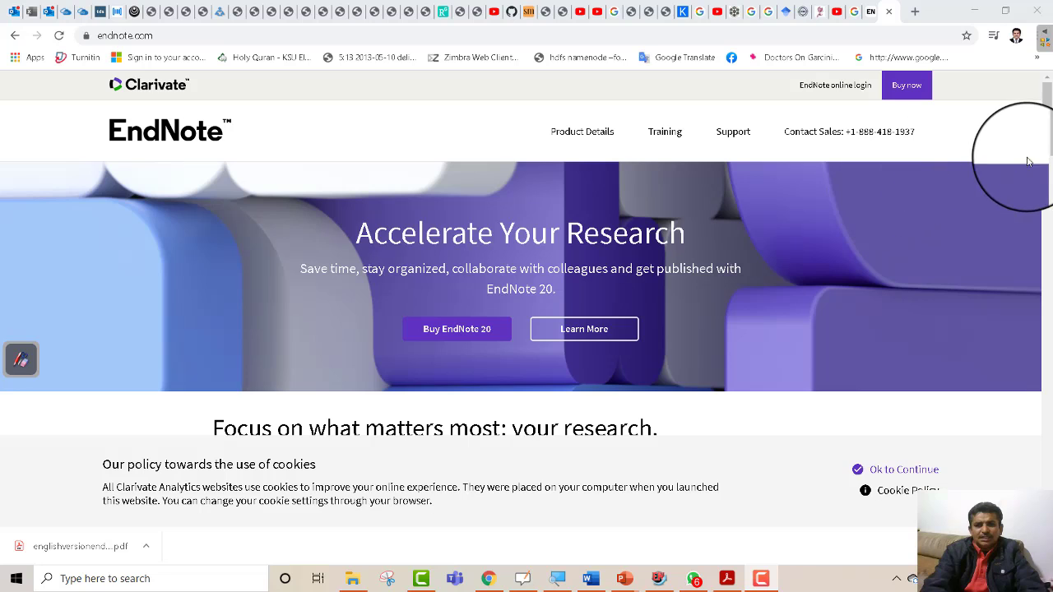
pyautogui.moveTo(1050, 147); pyautogui.dragTo(1046, 50)
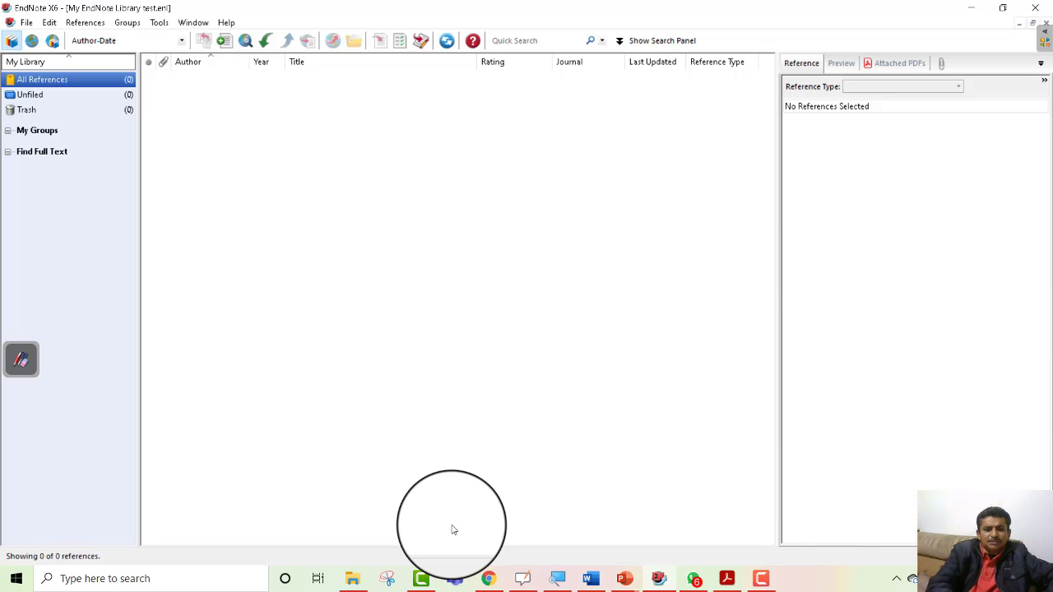
# Step: Switch to Chrome and search Google for "ieee xplore" in a new tab
pyautogui.click(489, 579)
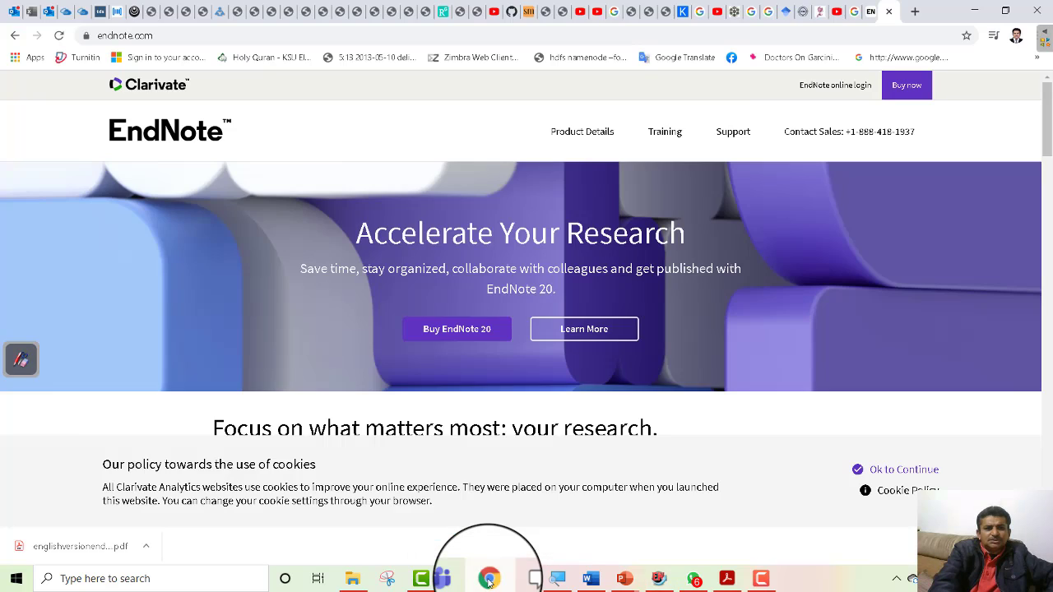
pyautogui.click(916, 14)
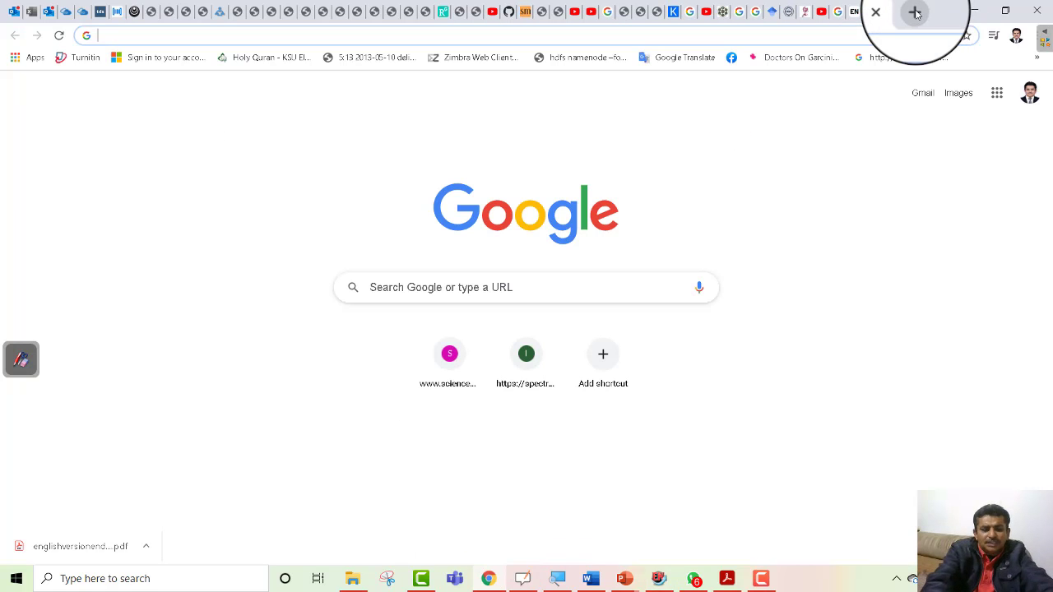
pyautogui.write('iee')
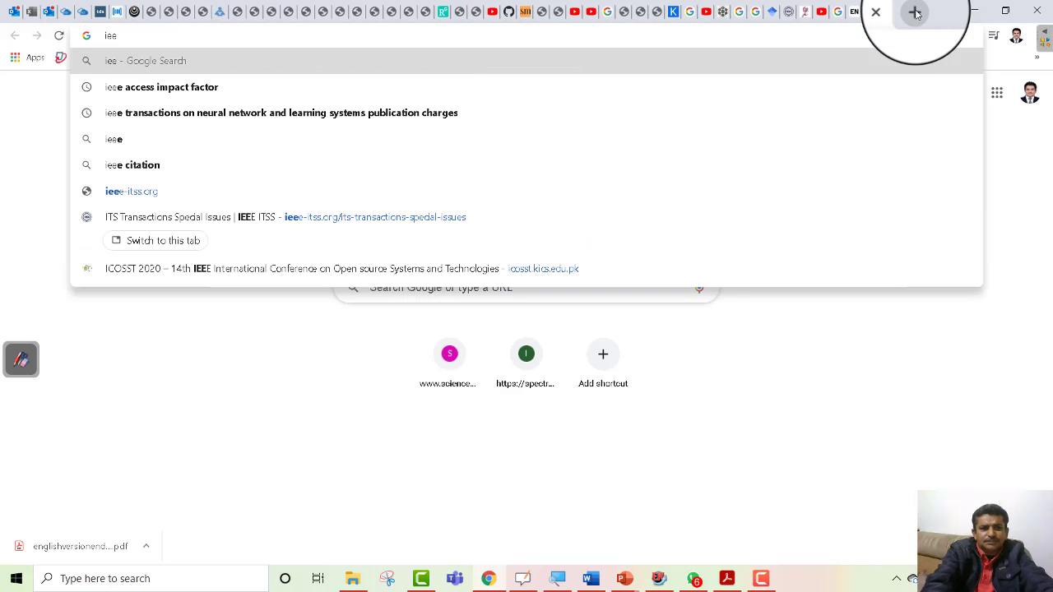
pyautogui.write('e ')
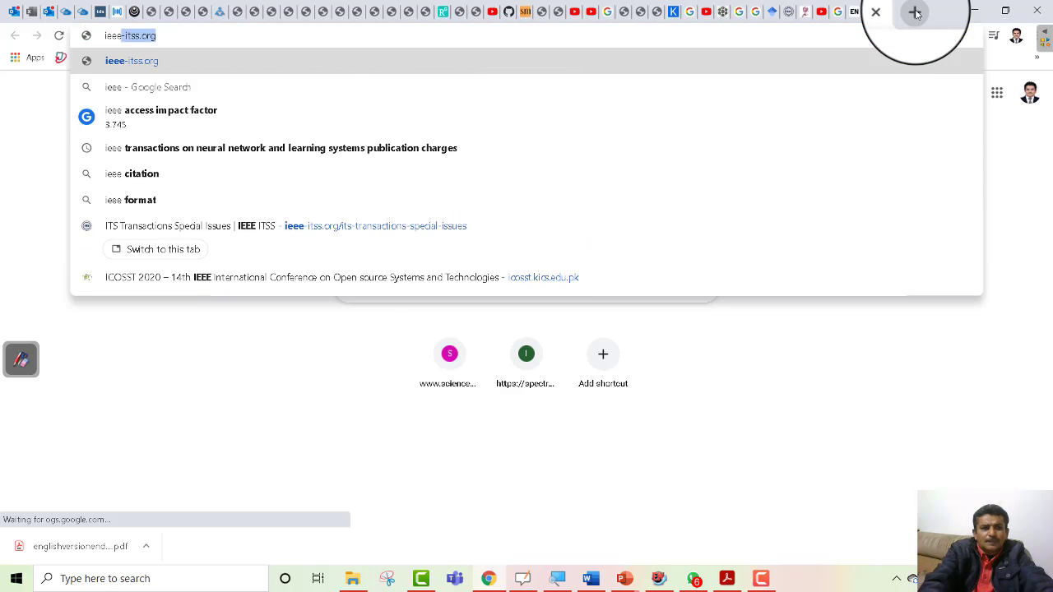
pyautogui.write('xplore')
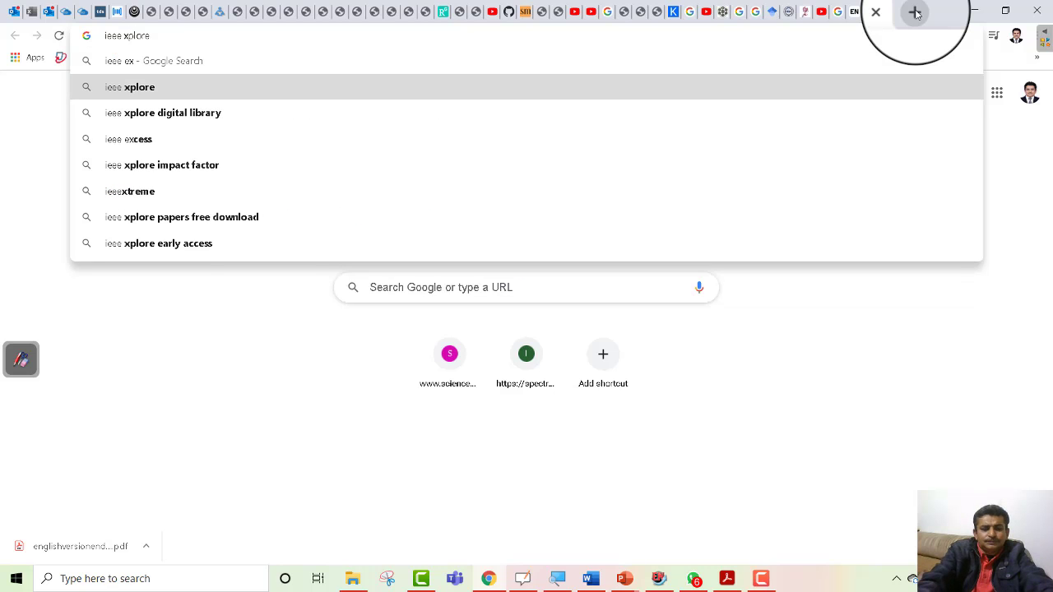
pyautogui.press('Return')
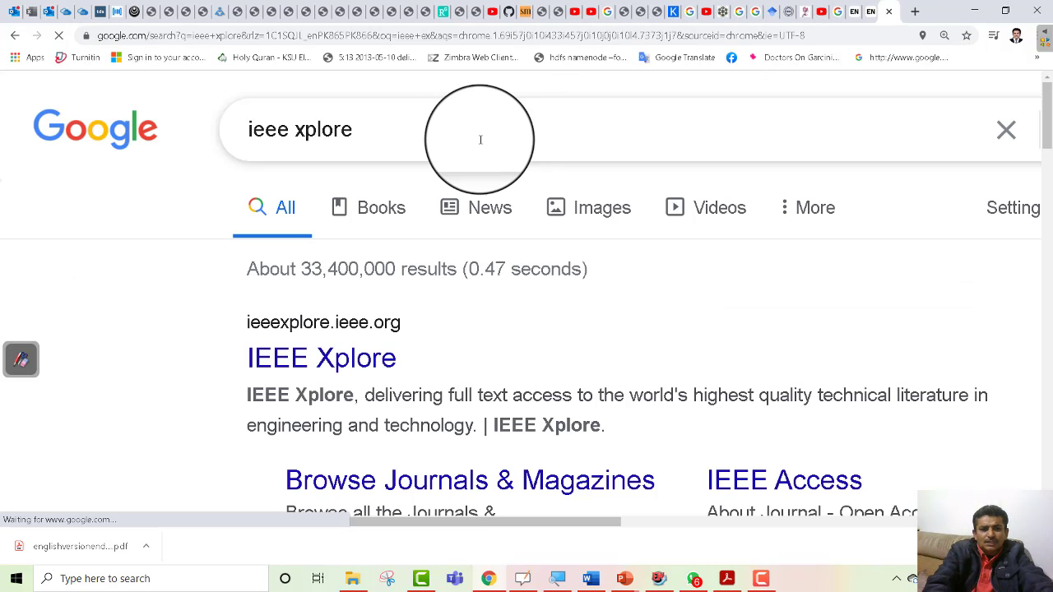
# Step: Search for "urdu-text detection and recognition in natural scene images using deep learning" and open the paper's IEEE Xplore page
pyautogui.tripleClick(395, 132)
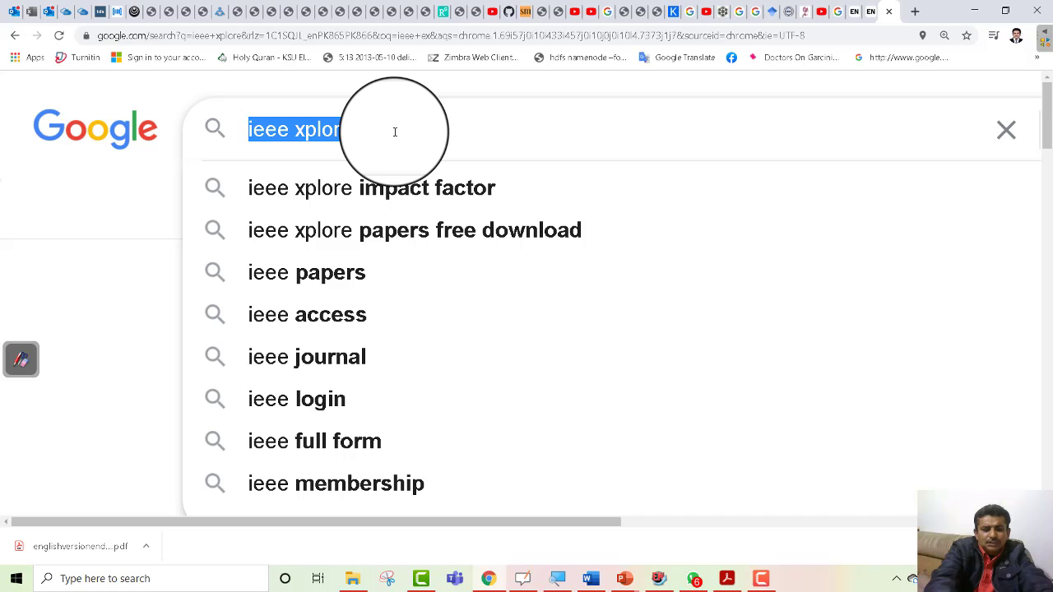
pyautogui.write('urd')
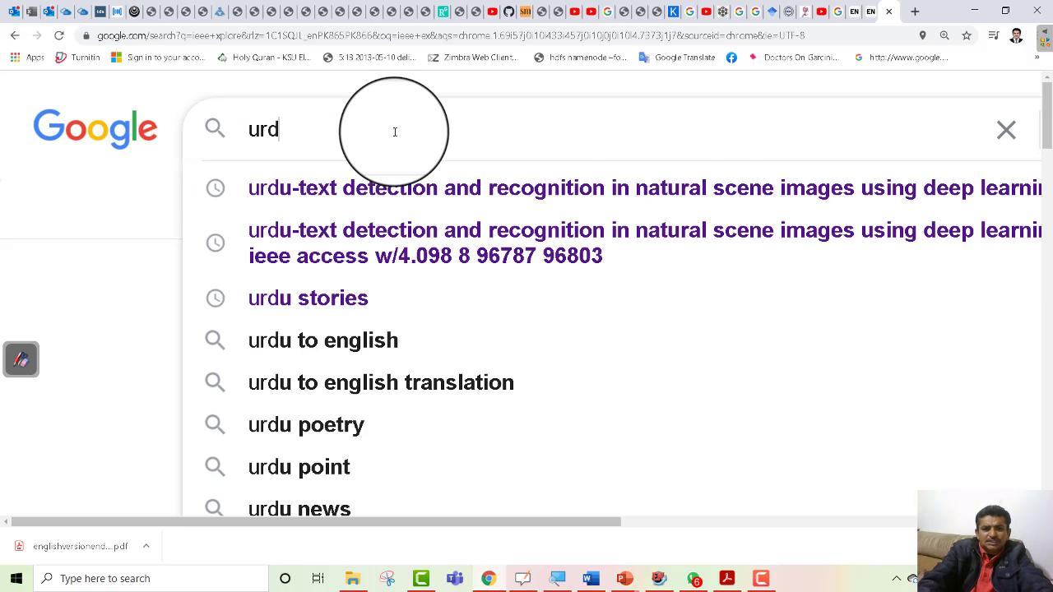
pyautogui.press('Down')
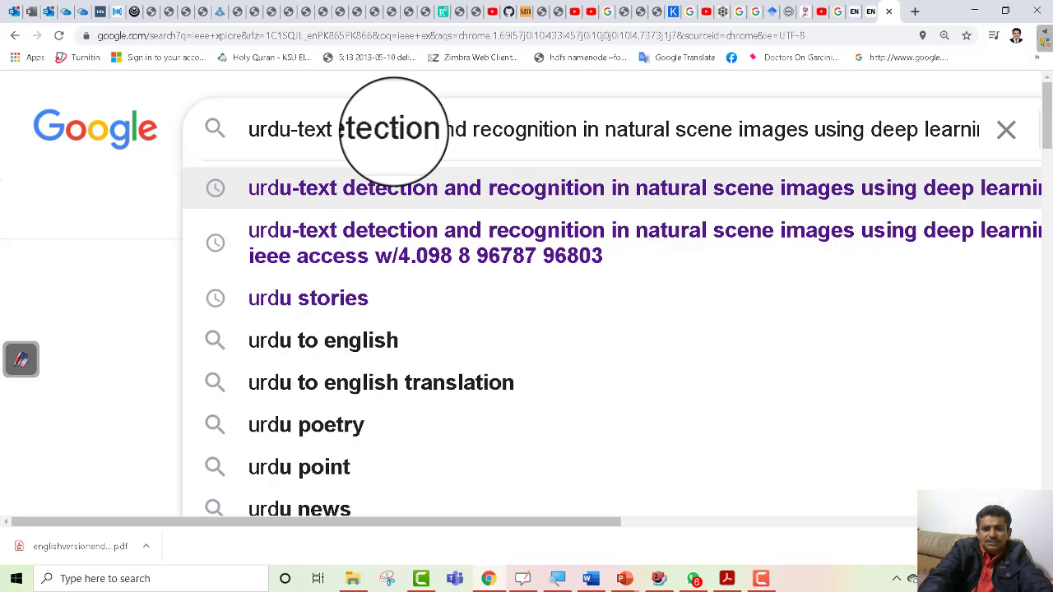
pyautogui.press('Return')
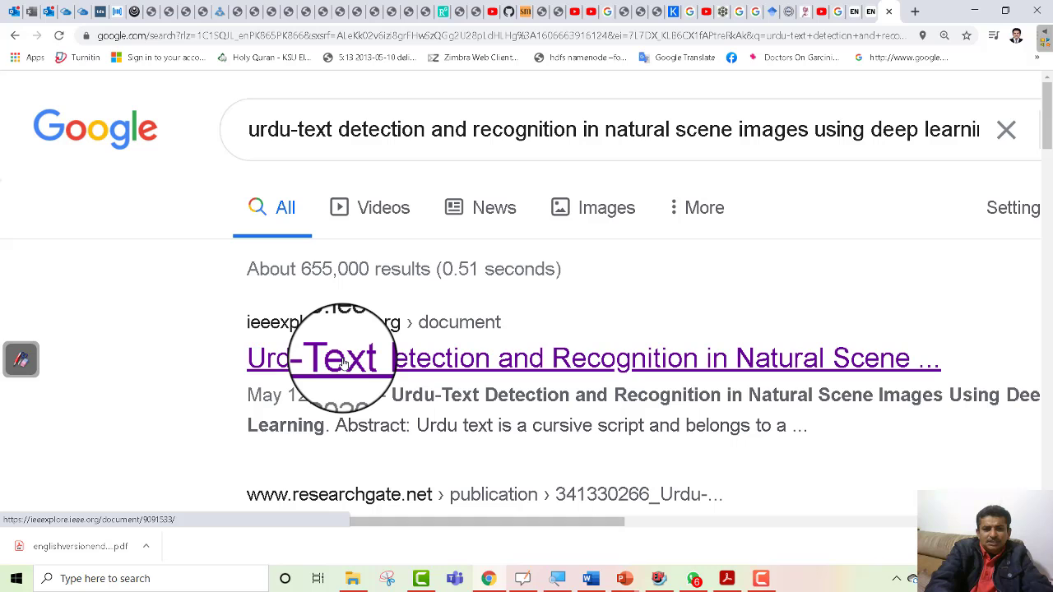
pyautogui.click(344, 362)
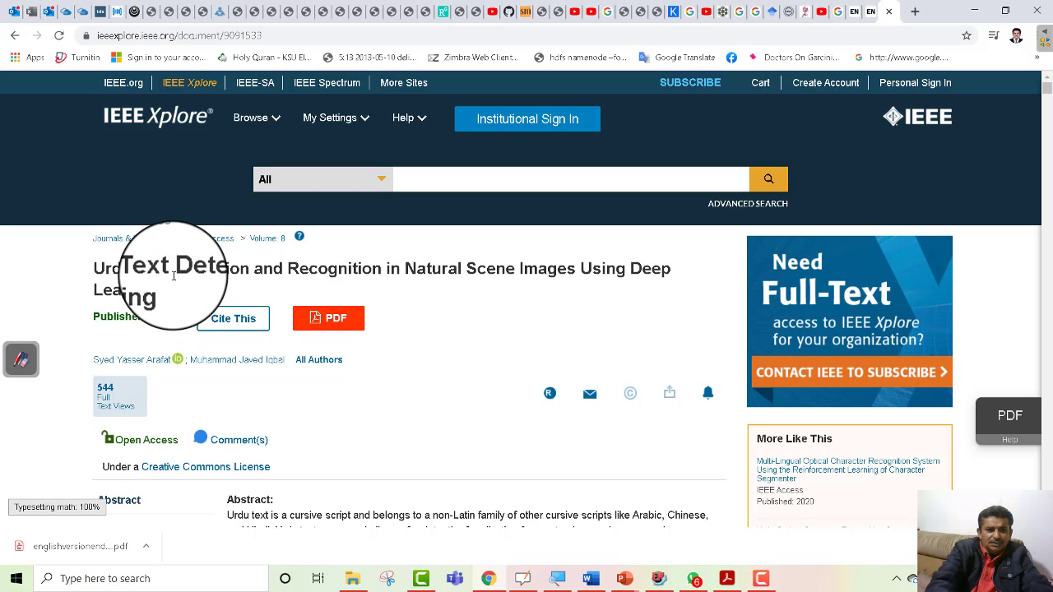
# Step: Download the paper's citation in RIS format with Citation & Abstract, saving it to Downloads under the suggested file name
pyautogui.click(247, 323)
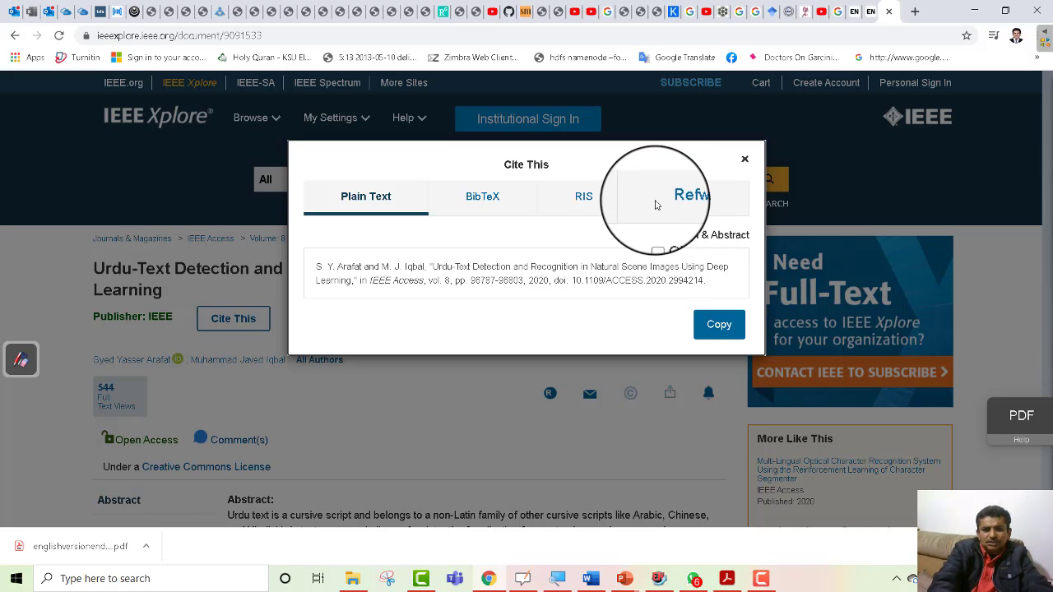
pyautogui.click(585, 200)
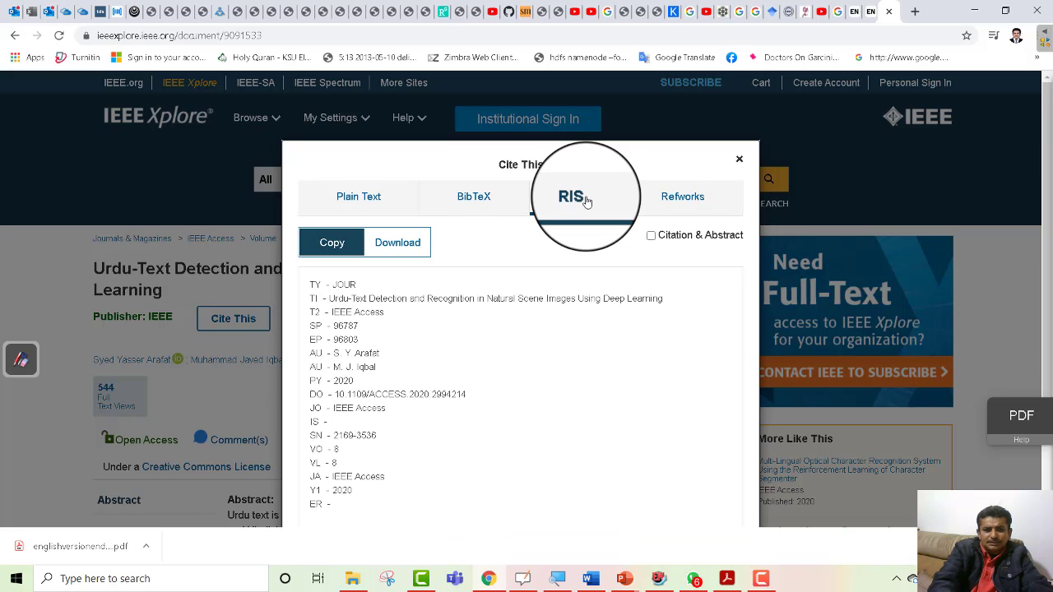
pyautogui.click(409, 250)
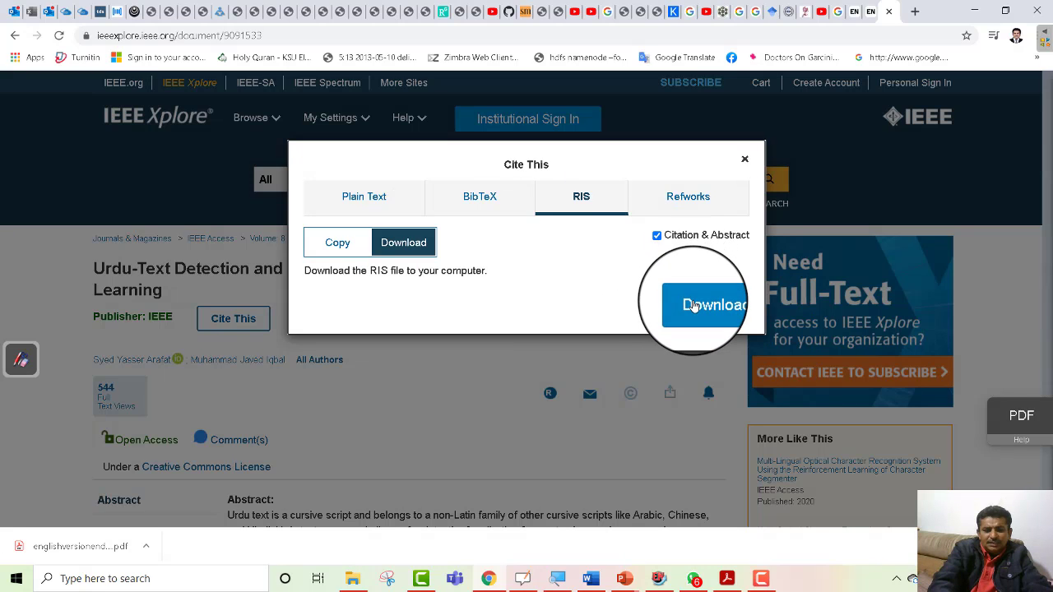
pyautogui.click(694, 305)
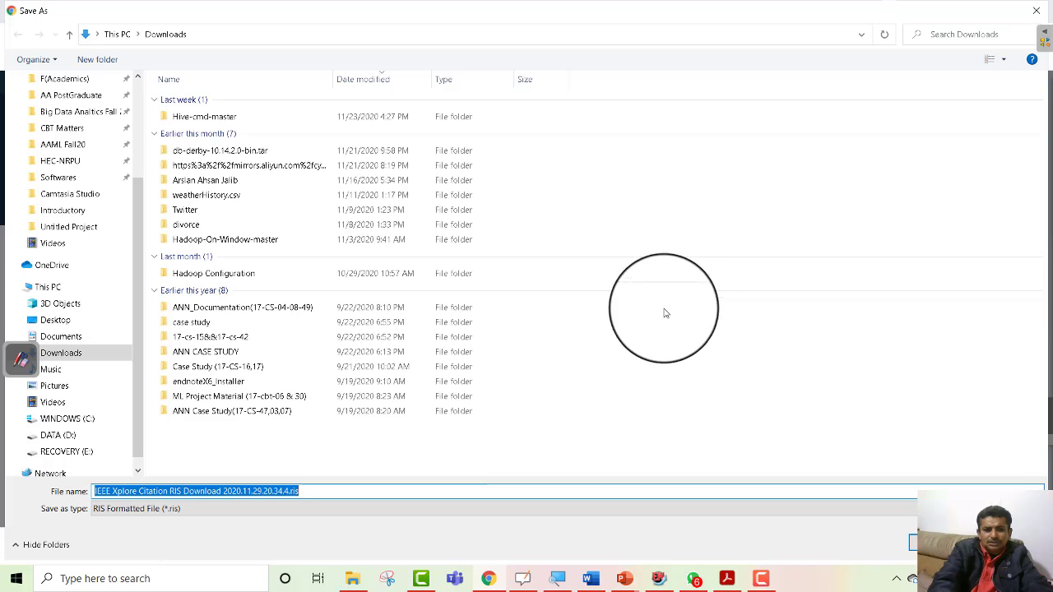
pyautogui.click(303, 491)
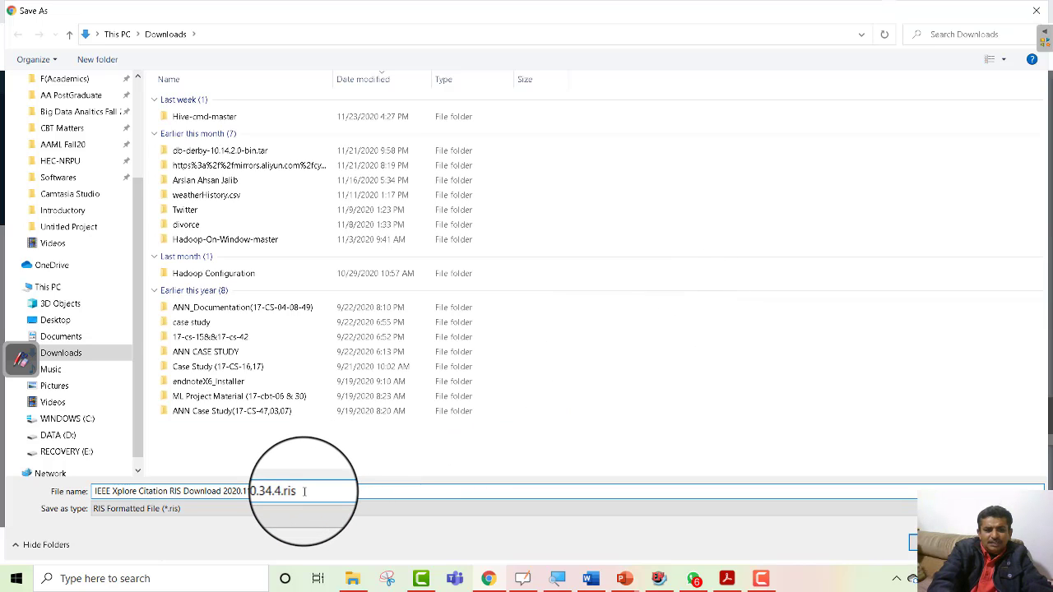
pyautogui.moveTo(203, 492); pyautogui.dragTo(66, 492)
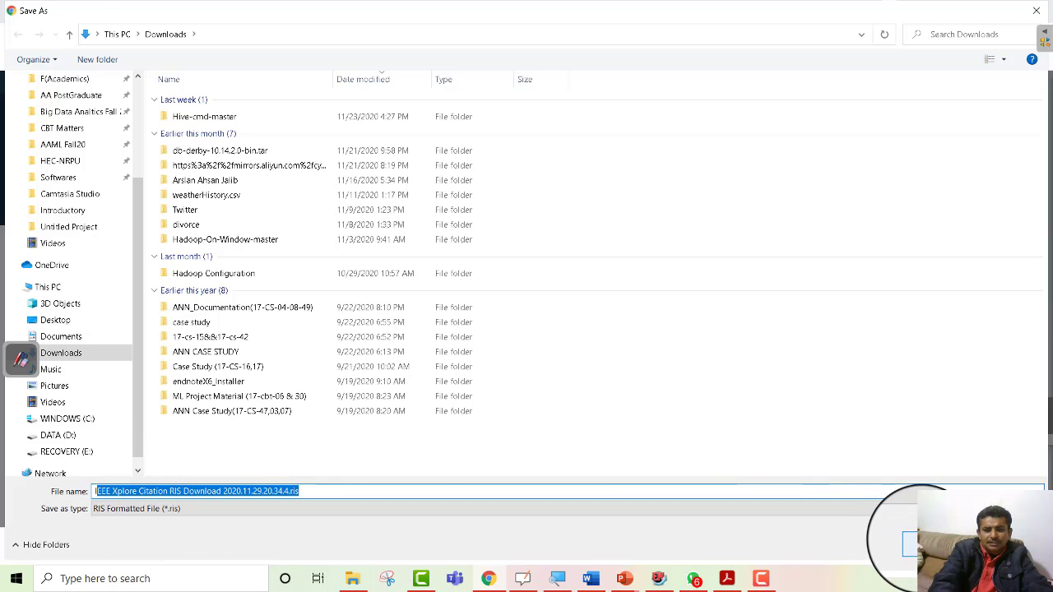
pyautogui.click(918, 543)
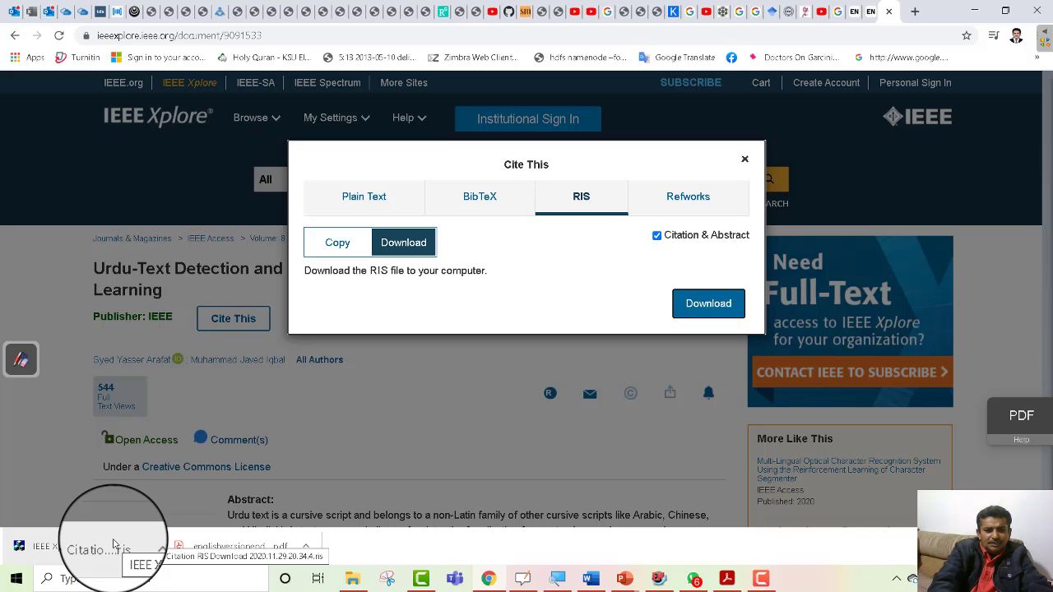
# Step: Import the downloaded RIS file into EndNote, open the imported Urdu-text reference to check its fields, and close it
pyautogui.click(116, 545)
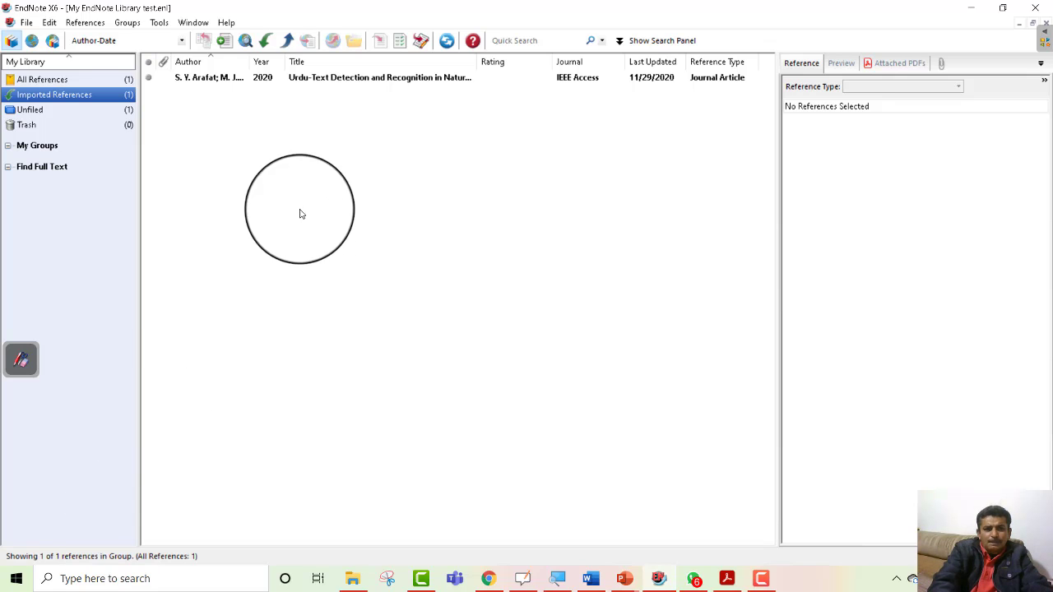
pyautogui.click(330, 82)
pyautogui.doubleClick(331, 82)
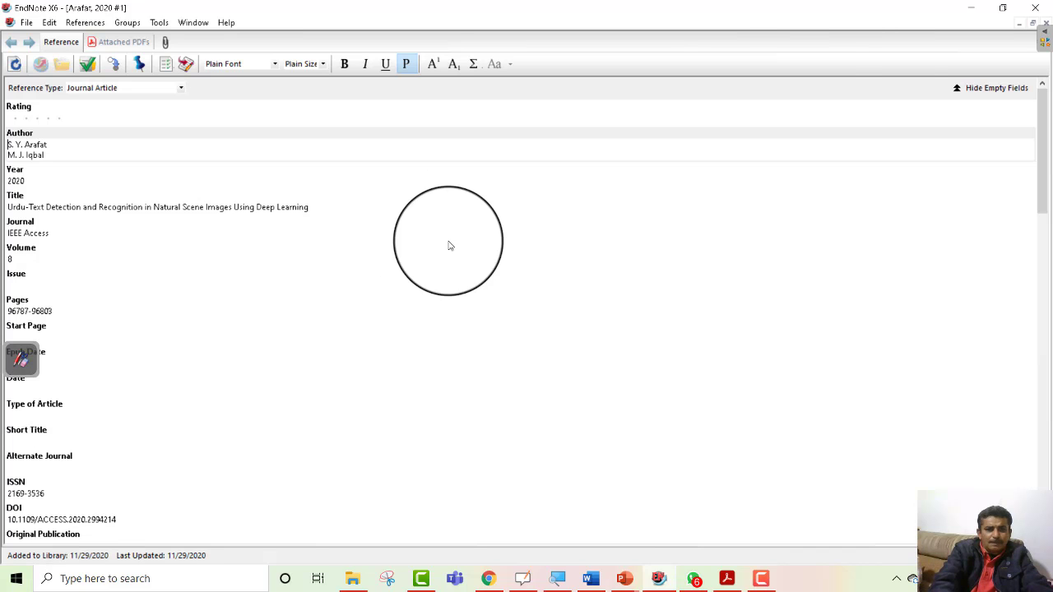
pyautogui.click(1045, 24)
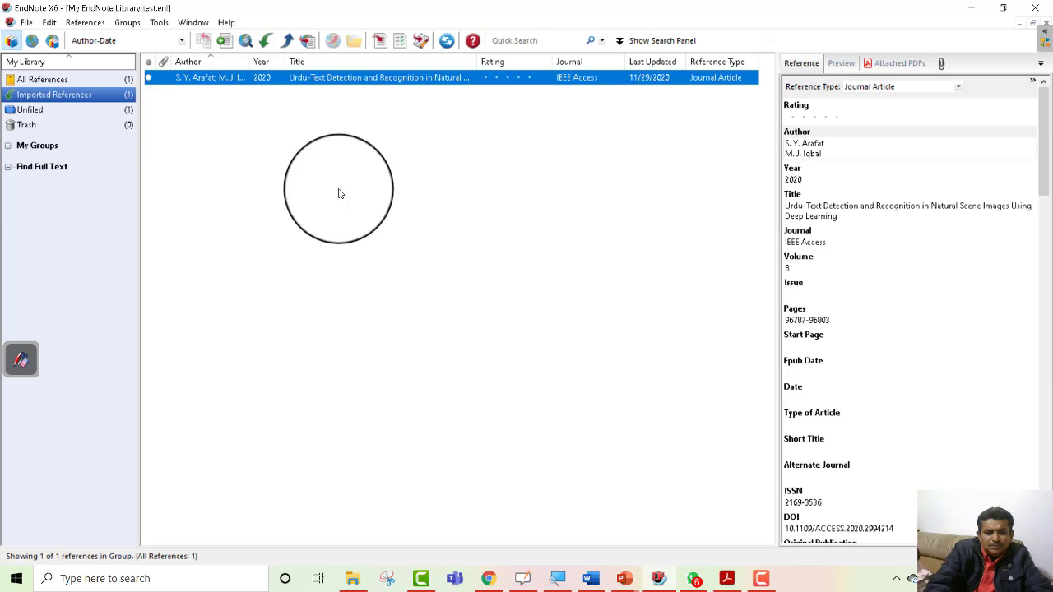
# Step: Open the recent library My EndNote Library.enl
pyautogui.click(27, 23)
pyautogui.moveTo(49, 59)
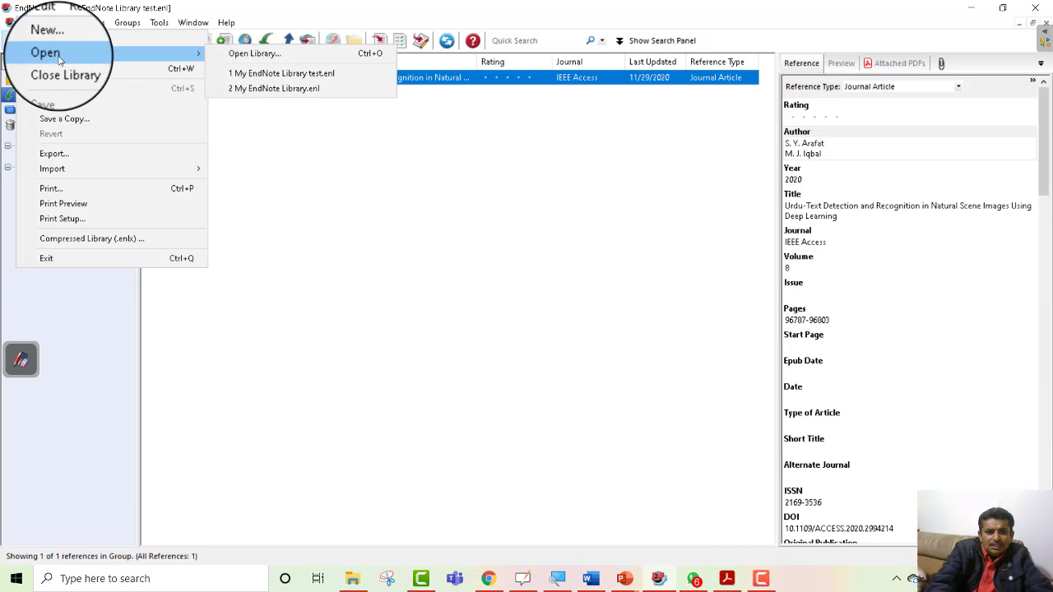
pyautogui.click(258, 89)
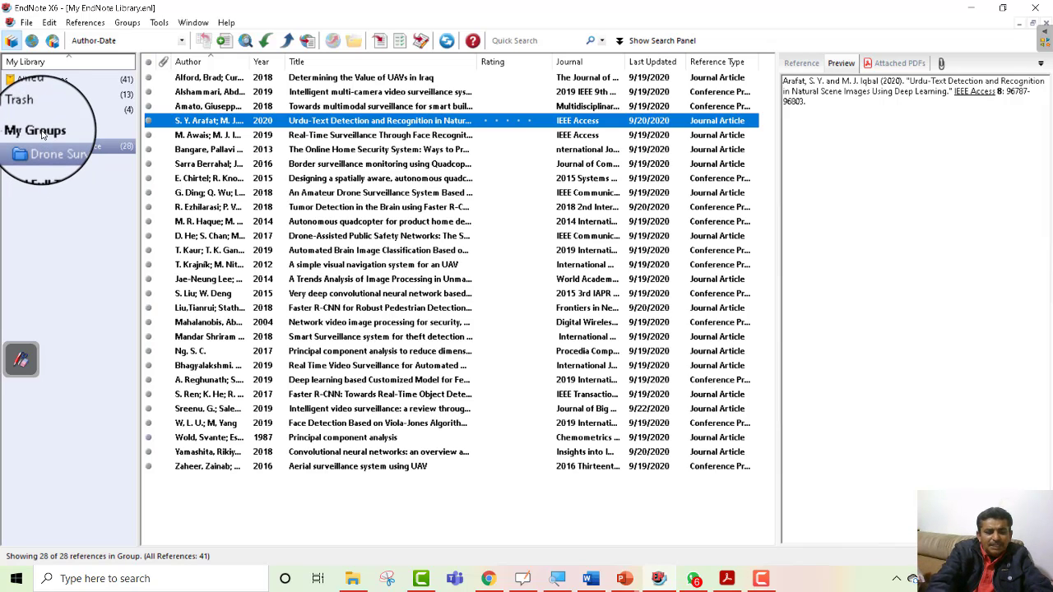
# Step: Create a new group named "Image Processing" under My Groups
pyautogui.rightClick(41, 133)
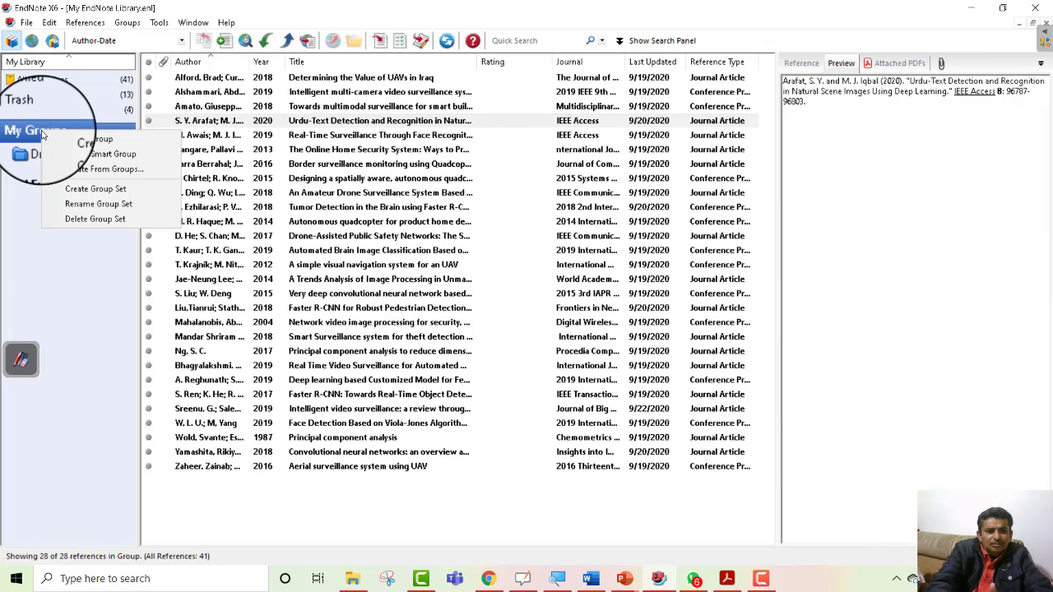
pyautogui.click(16, 228)
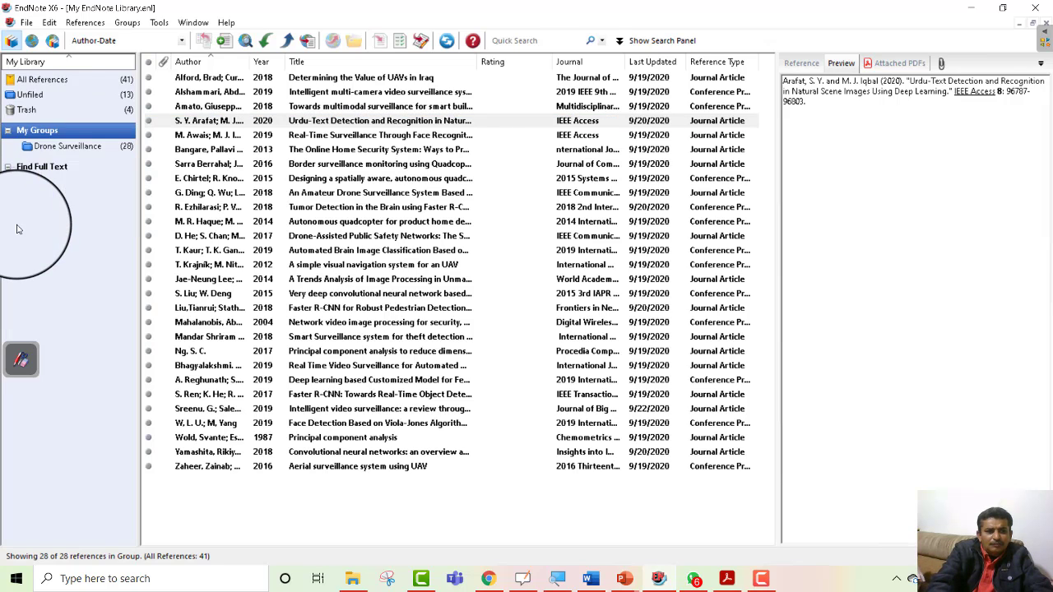
pyautogui.rightClick(47, 131)
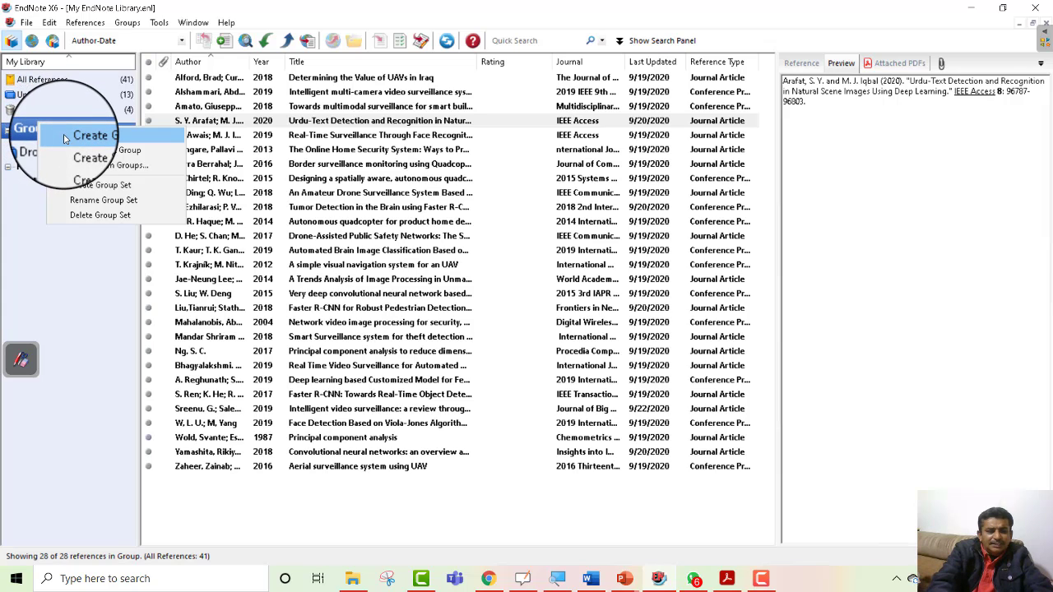
pyautogui.click(65, 138)
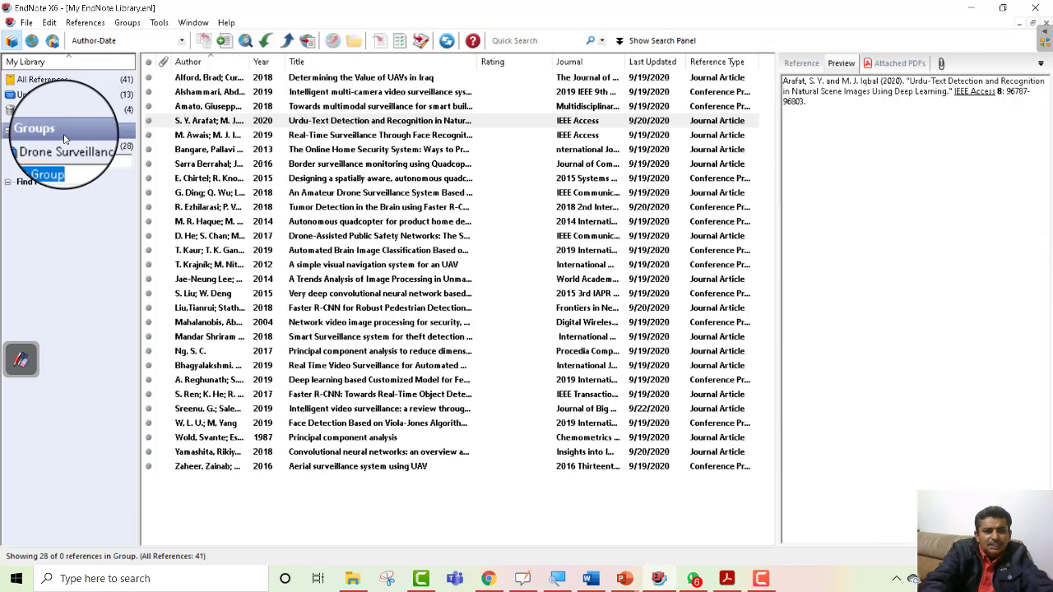
pyautogui.press('Escape')
pyautogui.write('Image P')
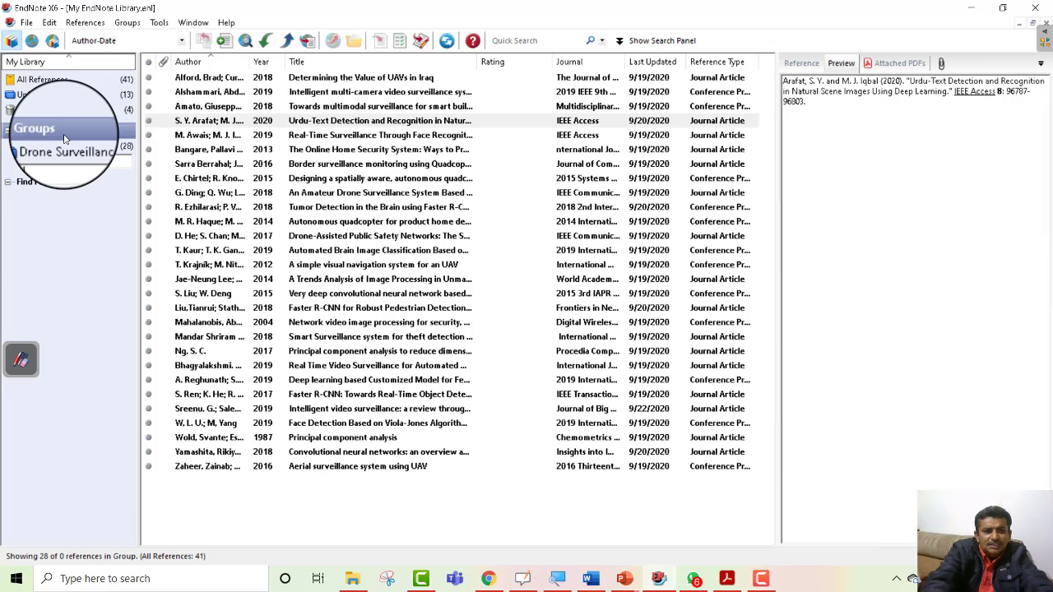
pyautogui.write('rocwa')
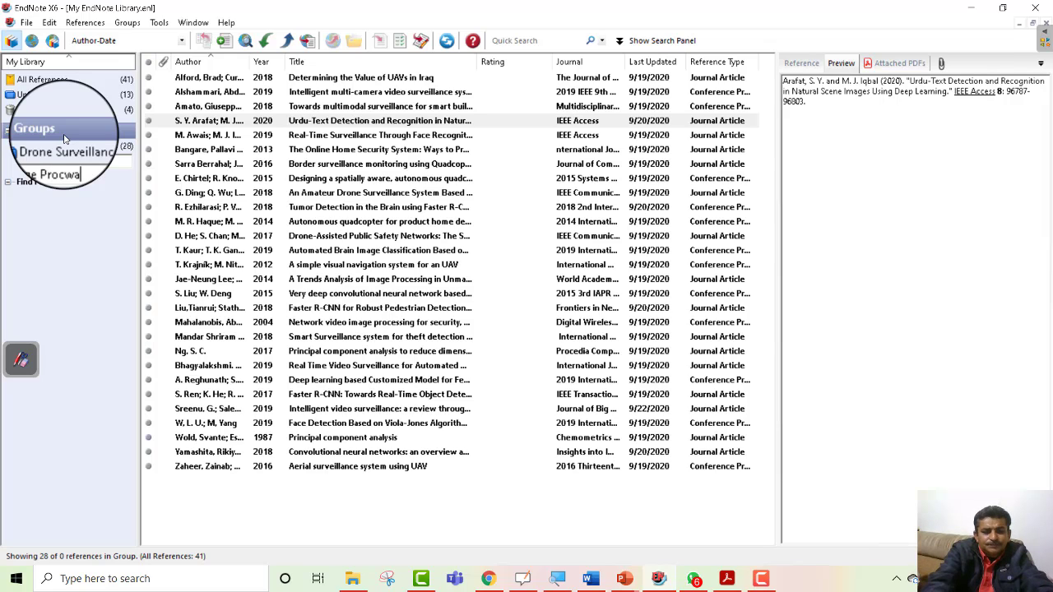
pyautogui.press('BackSpace')
pyautogui.press('BackSpace')
pyautogui.write('w')
pyautogui.press('BackSpace')
pyautogui.write('essing')
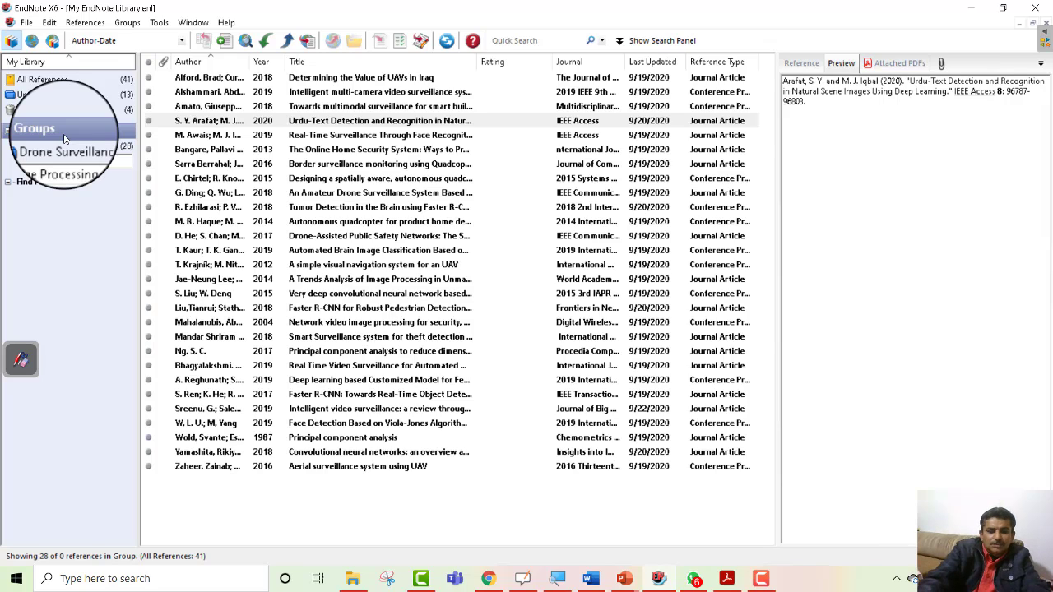
pyautogui.press('Return')
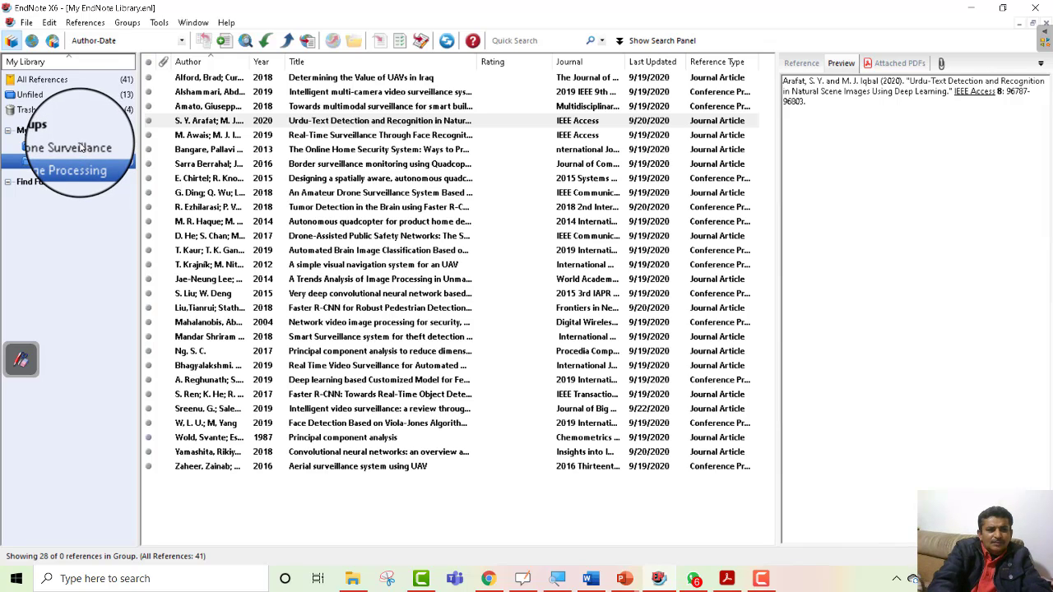
# Step: Display the Drone Surveillance group and sort its references by author in descending order, followed by year in ascending order
pyautogui.click(81, 147)
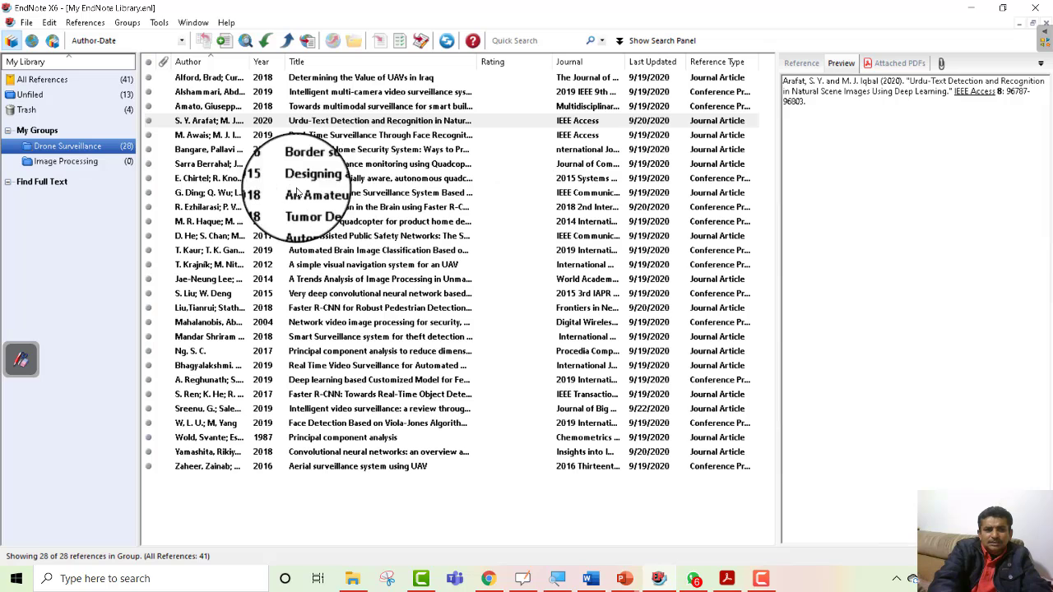
pyautogui.click(213, 66)
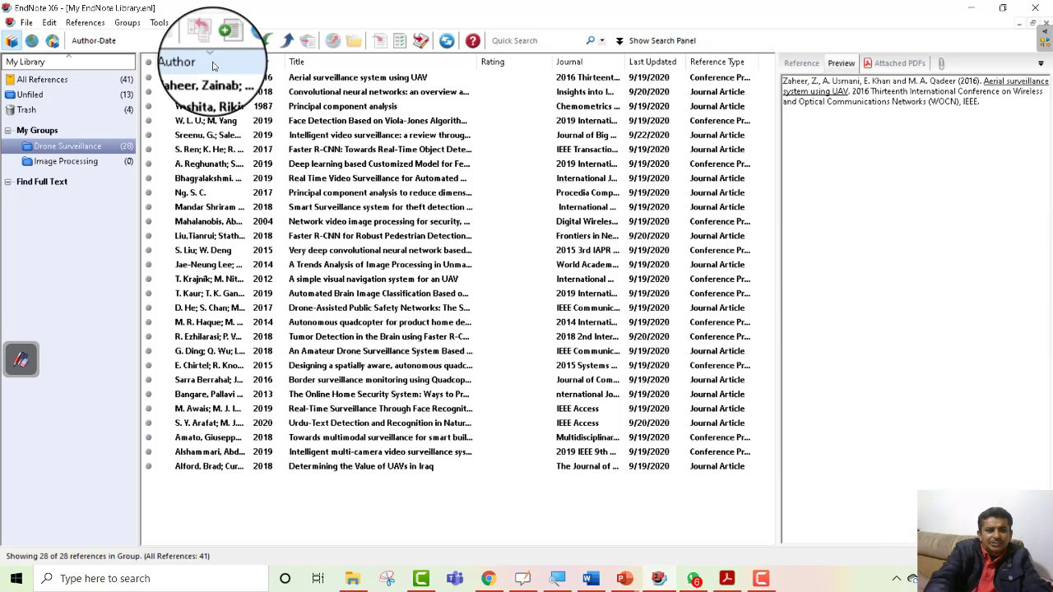
pyautogui.click(276, 65)
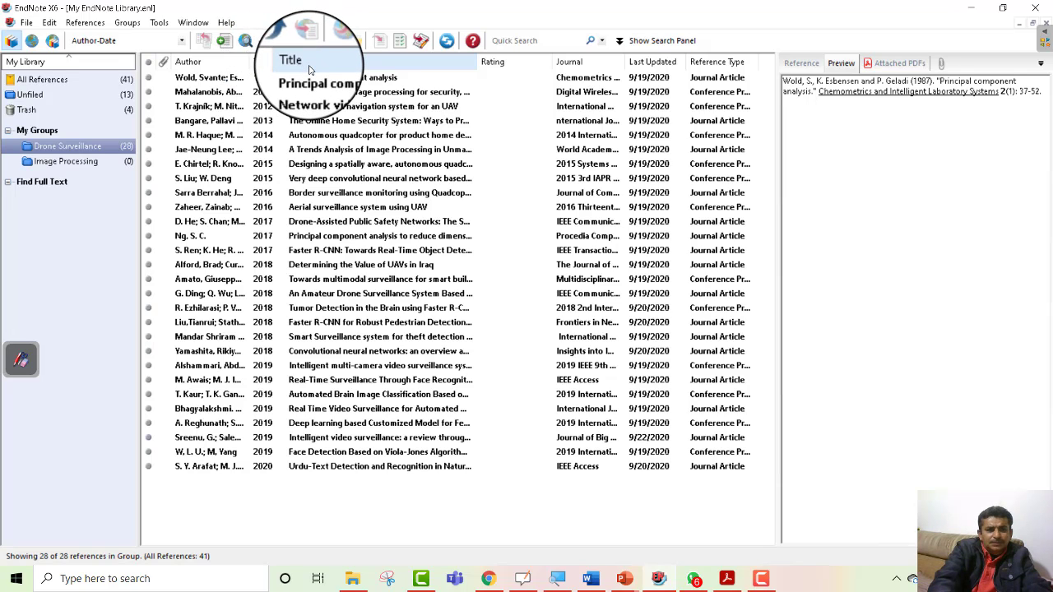
# Step: Sort the references in the Drone Surveillance group by title in ascending order
pyautogui.click(310, 70)
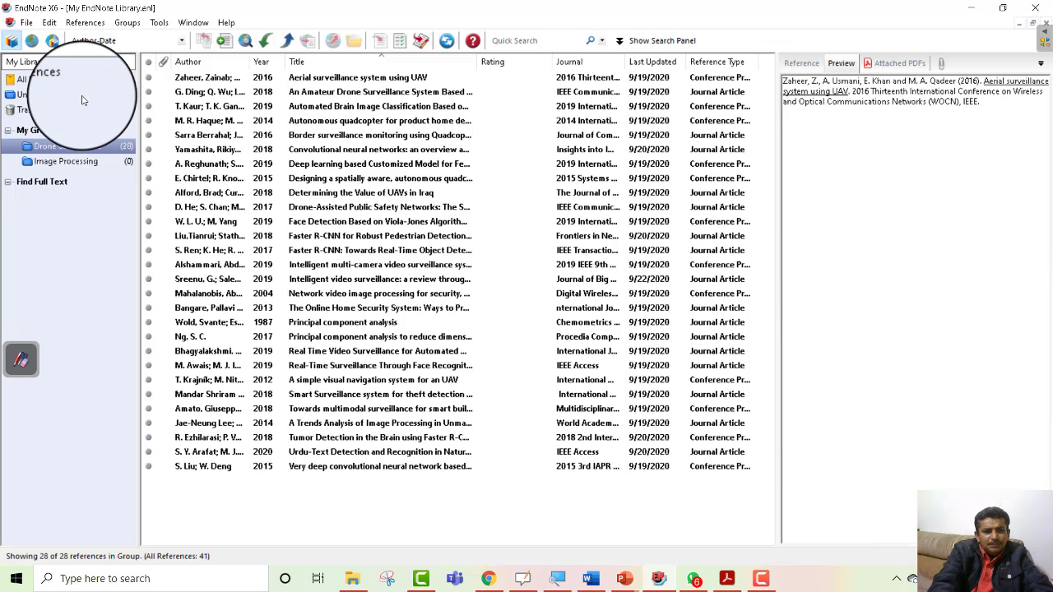
# Step: Add the unfiled reference "Cancer Classification using Gene Expression Data with Deep Learning" to the Image Processing group, and select it in that group
pyautogui.click(82, 101)
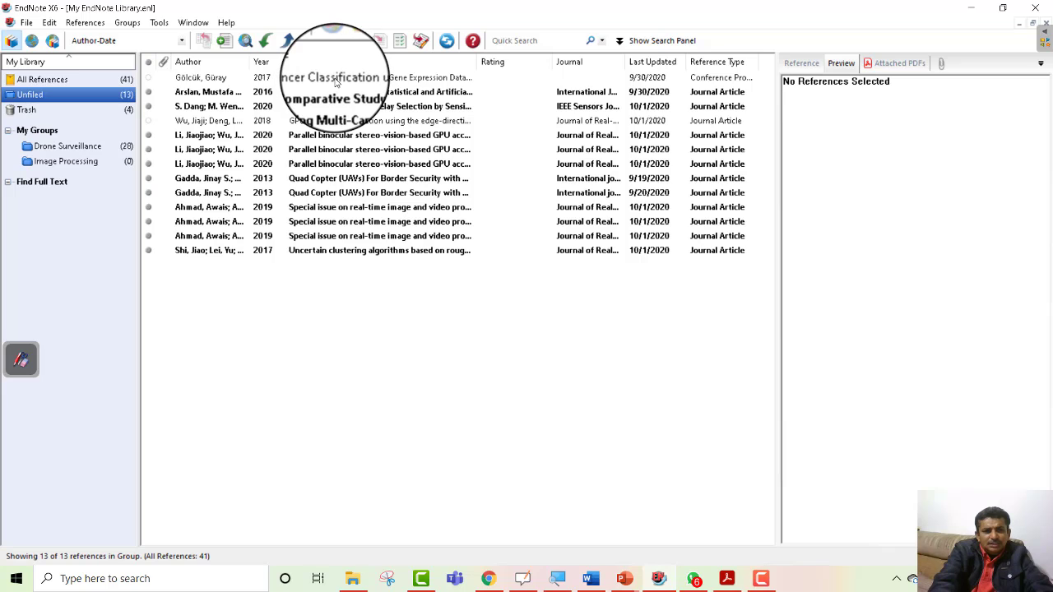
pyautogui.click(334, 83)
pyautogui.rightClick(335, 83)
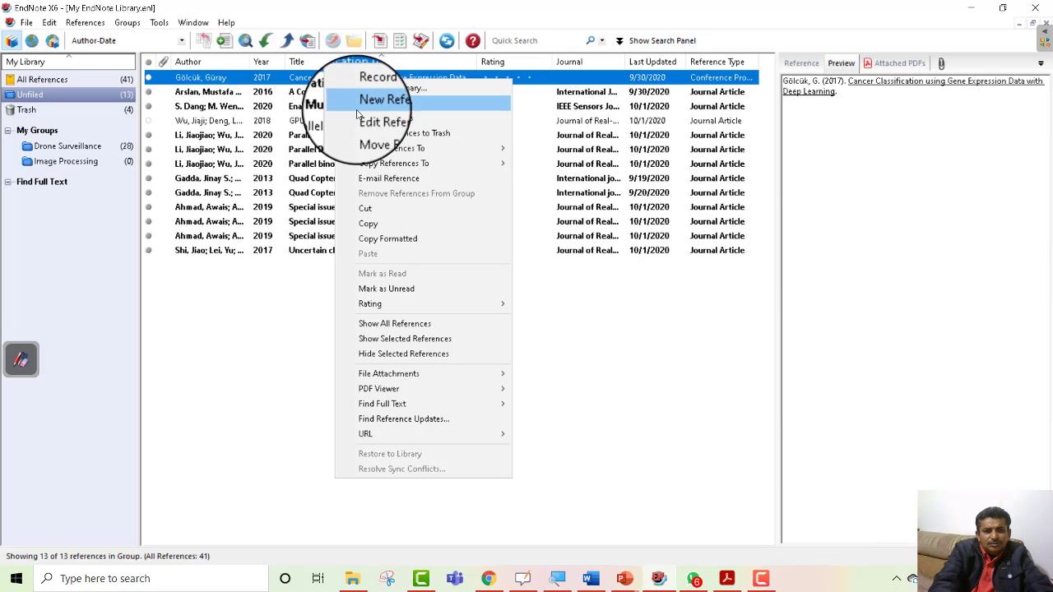
pyautogui.moveTo(363, 147)
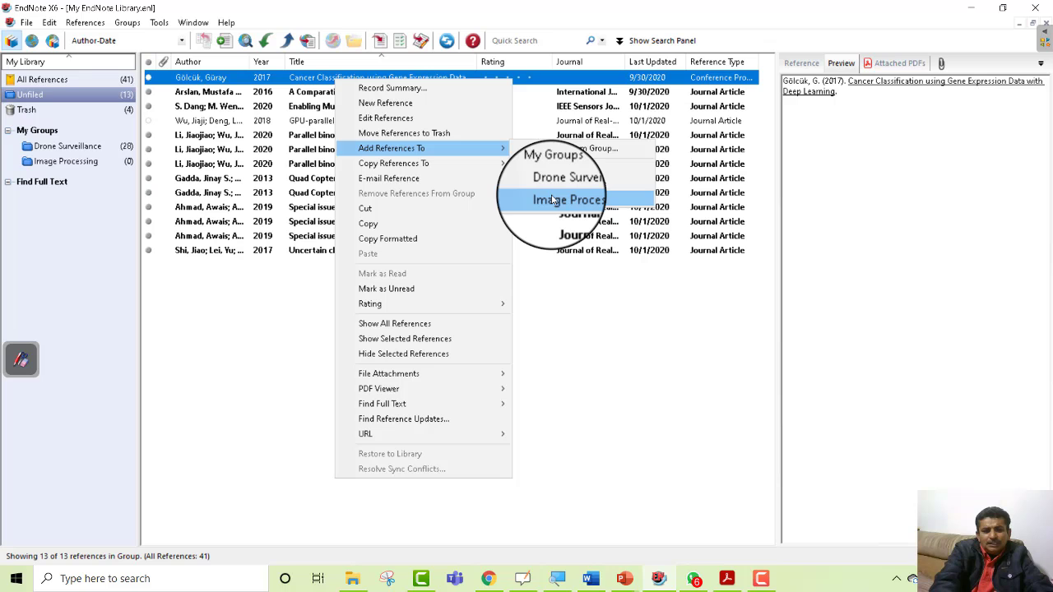
pyautogui.click(553, 200)
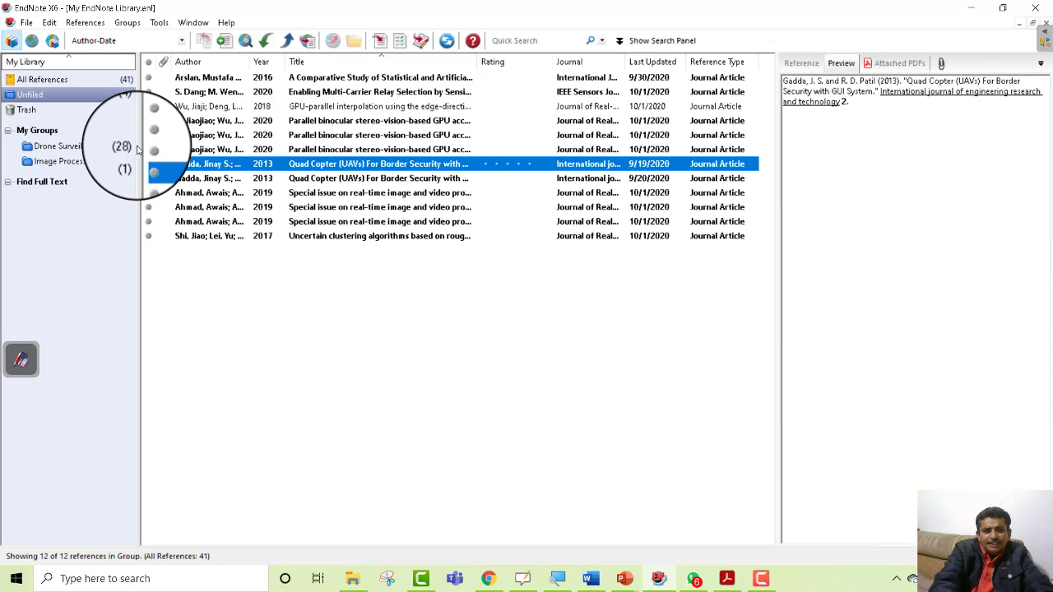
pyautogui.click(83, 165)
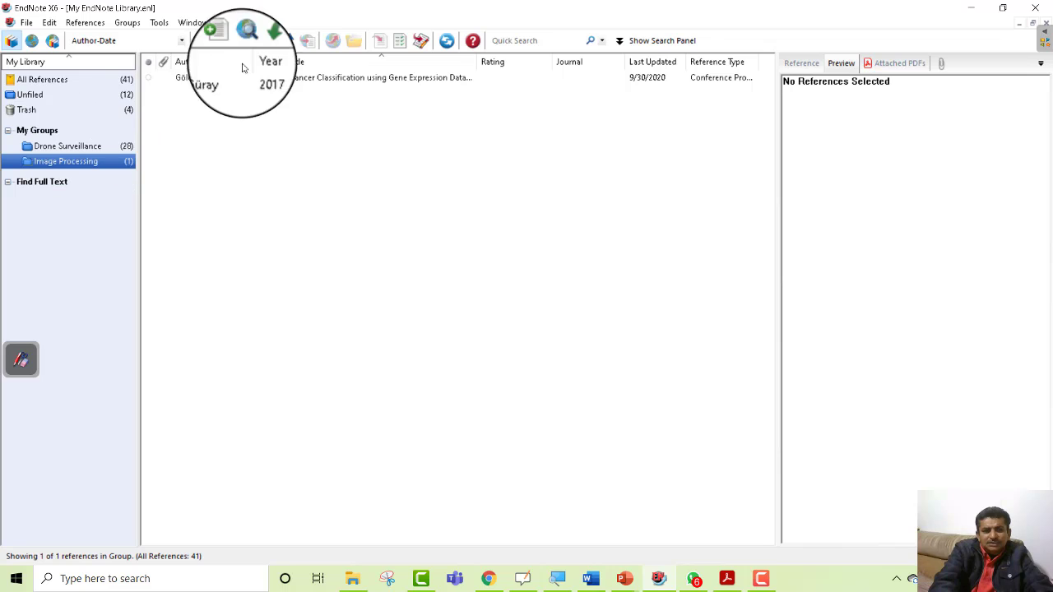
pyautogui.click(338, 78)
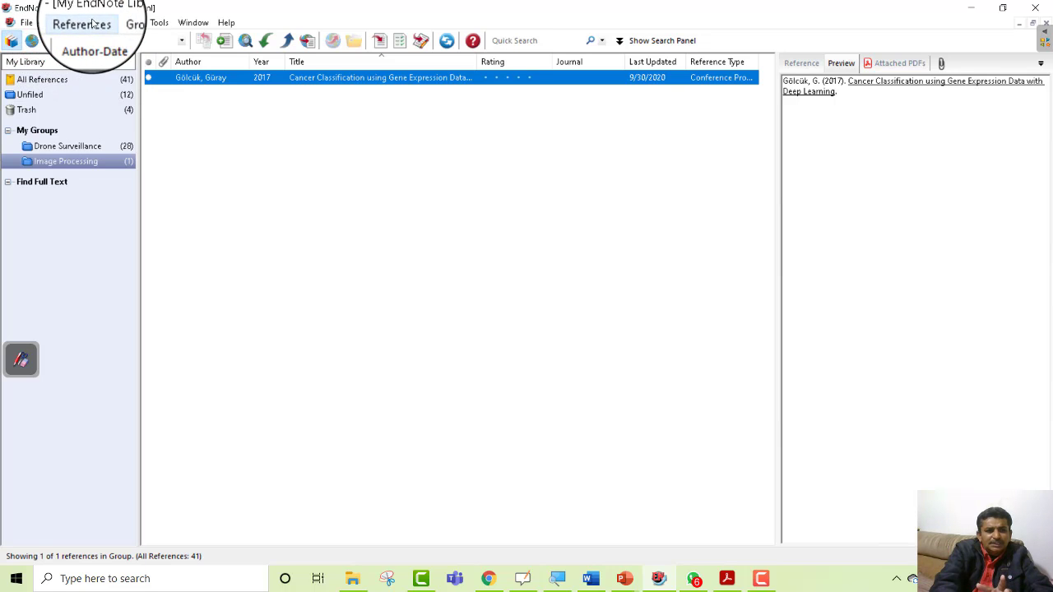
# Step: Open a blank Journal Article reference, go through its Year, Title, Journal, Volume, Issue and Date fields, and close it without entering data
pyautogui.click(225, 45)
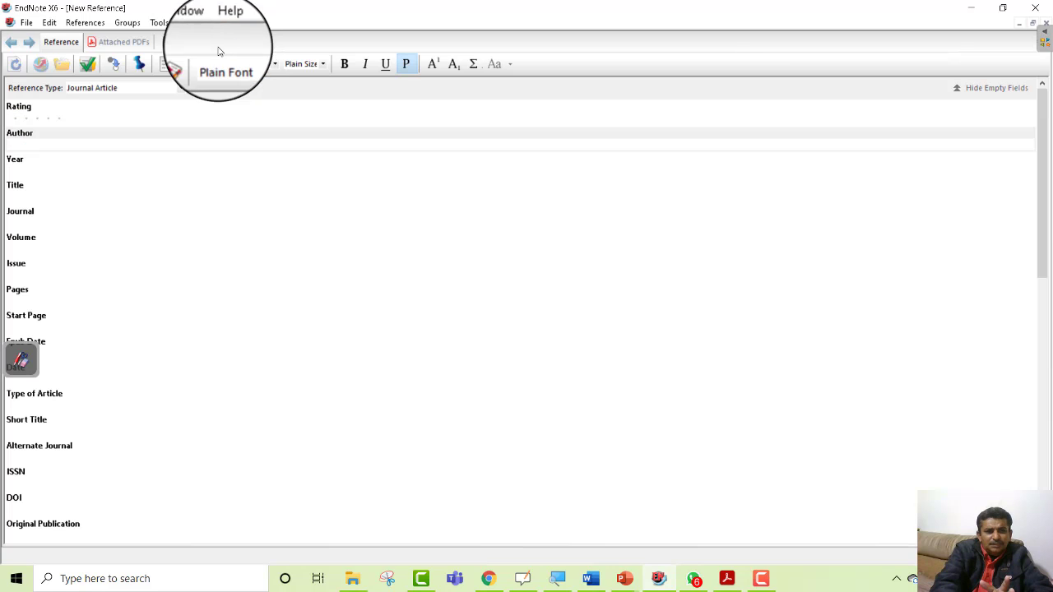
pyautogui.click(27, 169)
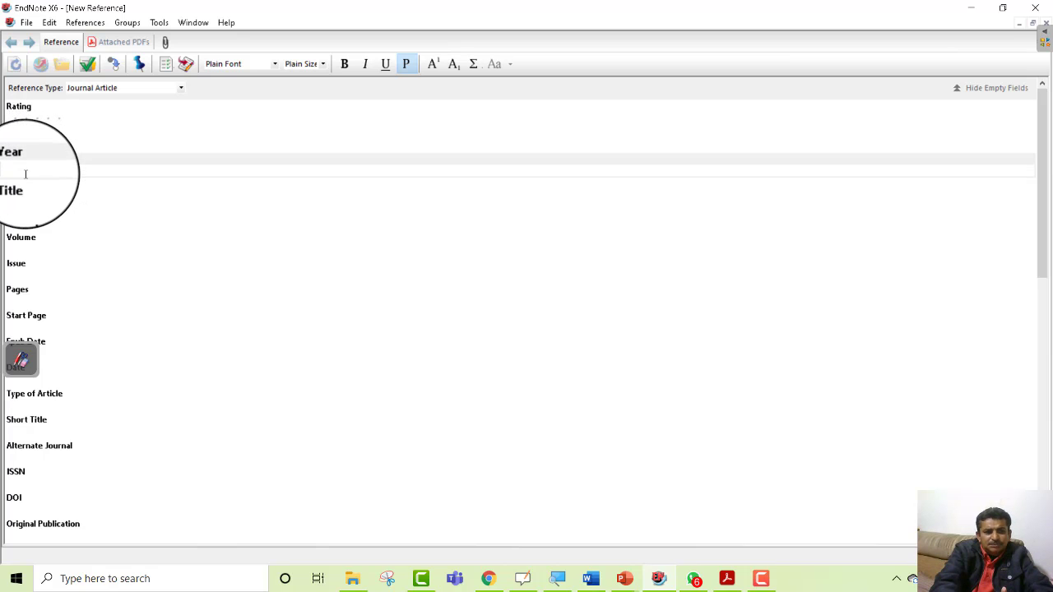
pyautogui.click(21, 191)
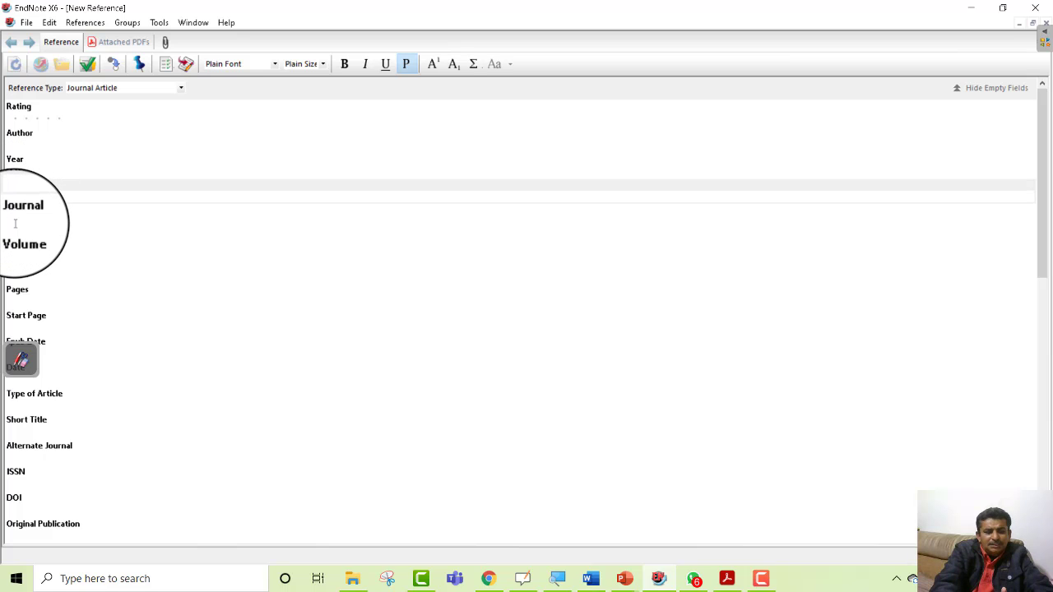
pyautogui.click(17, 214)
pyautogui.click(15, 240)
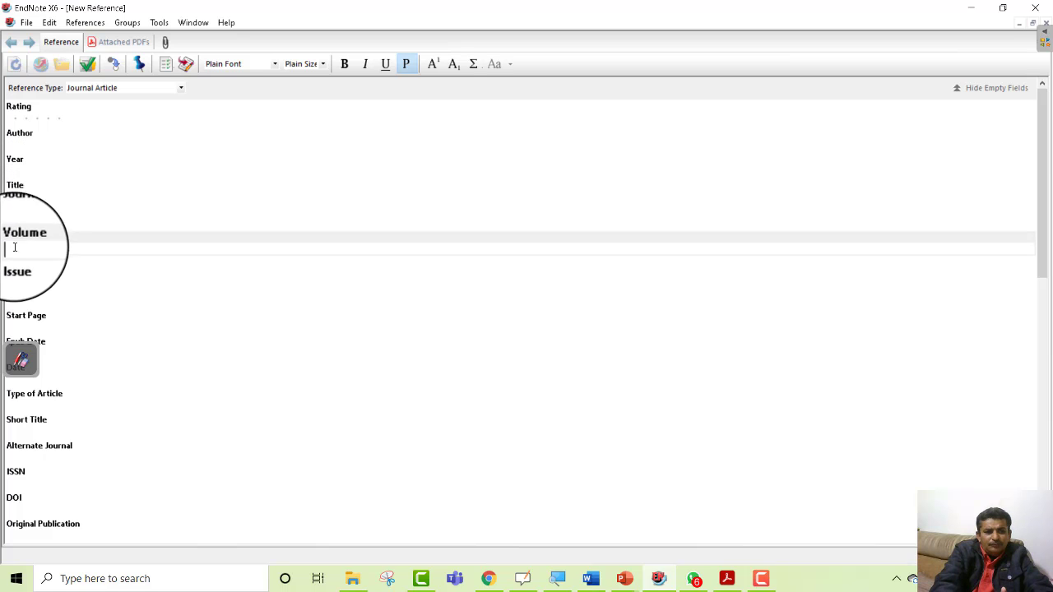
pyautogui.click(11, 265)
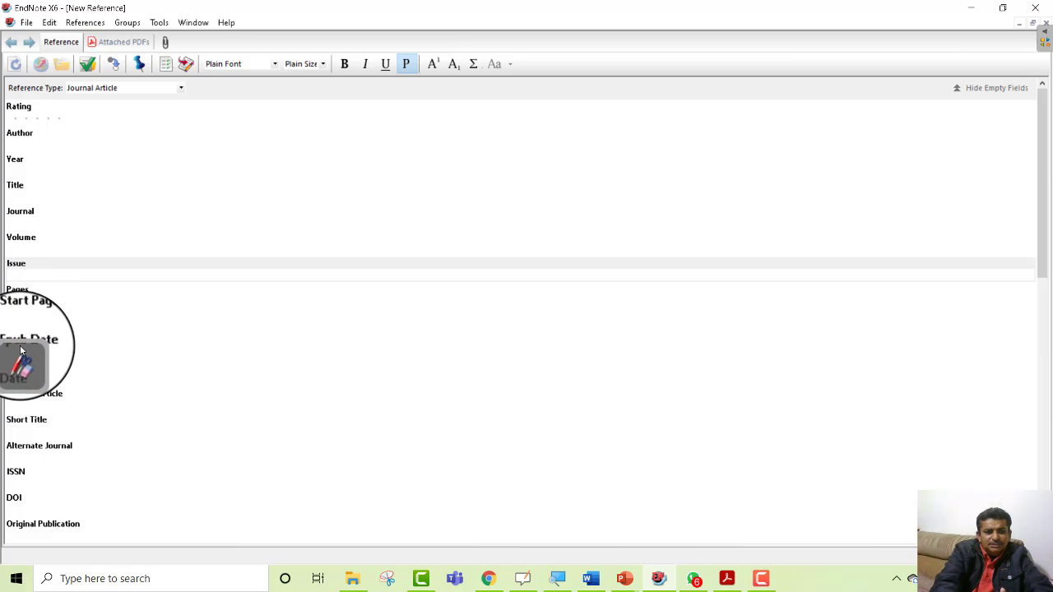
pyautogui.click(23, 370)
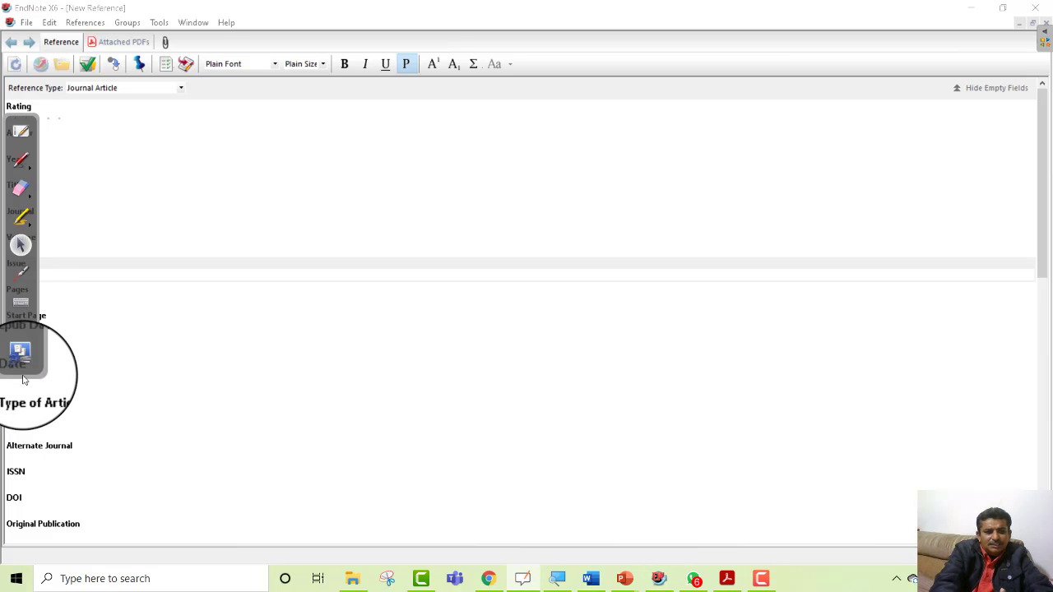
pyautogui.click(85, 371)
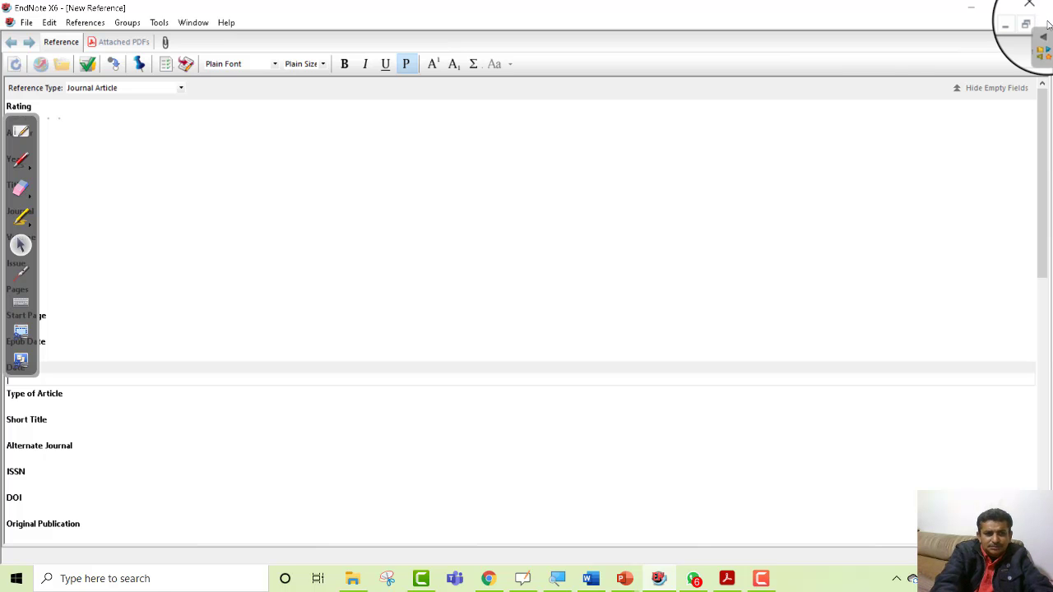
pyautogui.click(1046, 24)
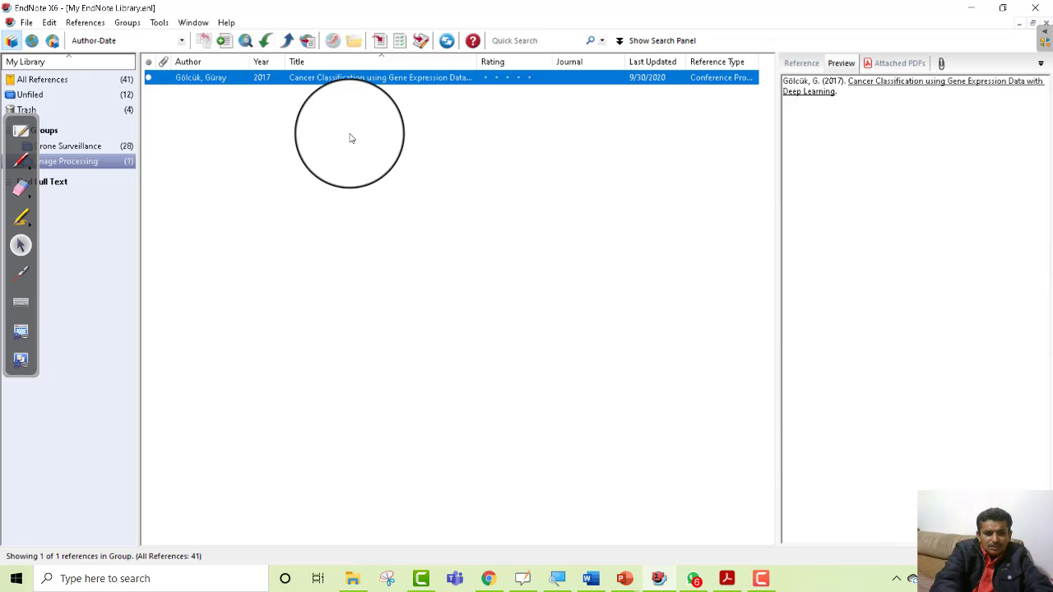
pyautogui.click(25, 23)
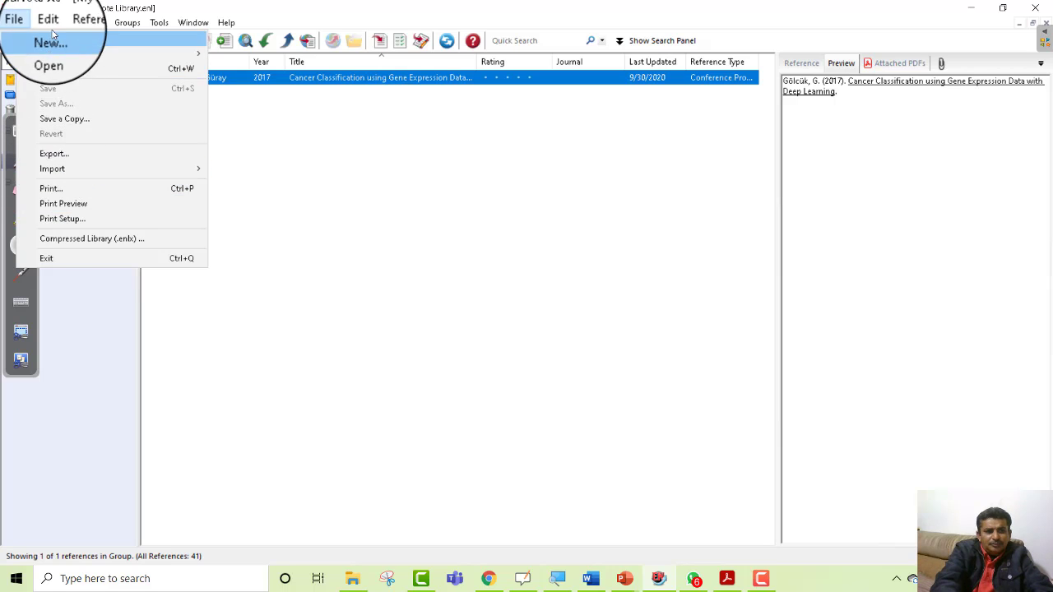
pyautogui.moveTo(50, 22)
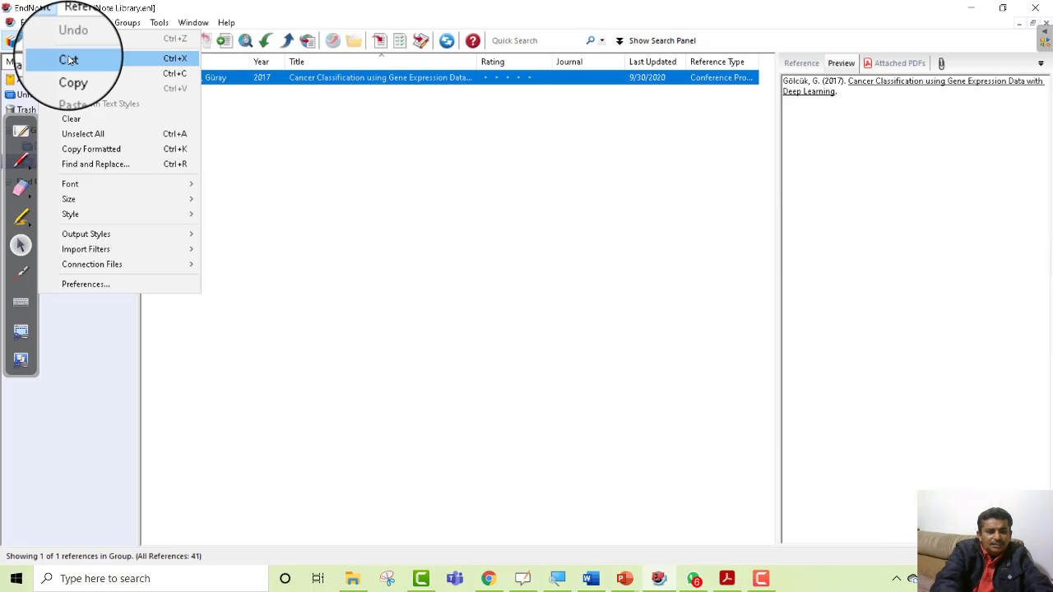
pyautogui.moveTo(81, 25)
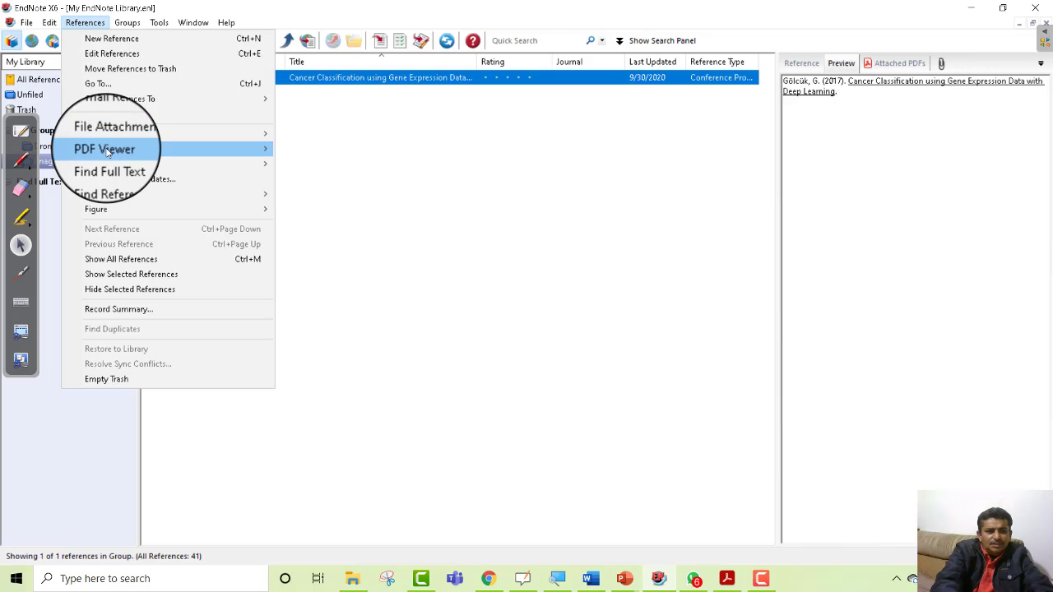
pyautogui.moveTo(107, 151)
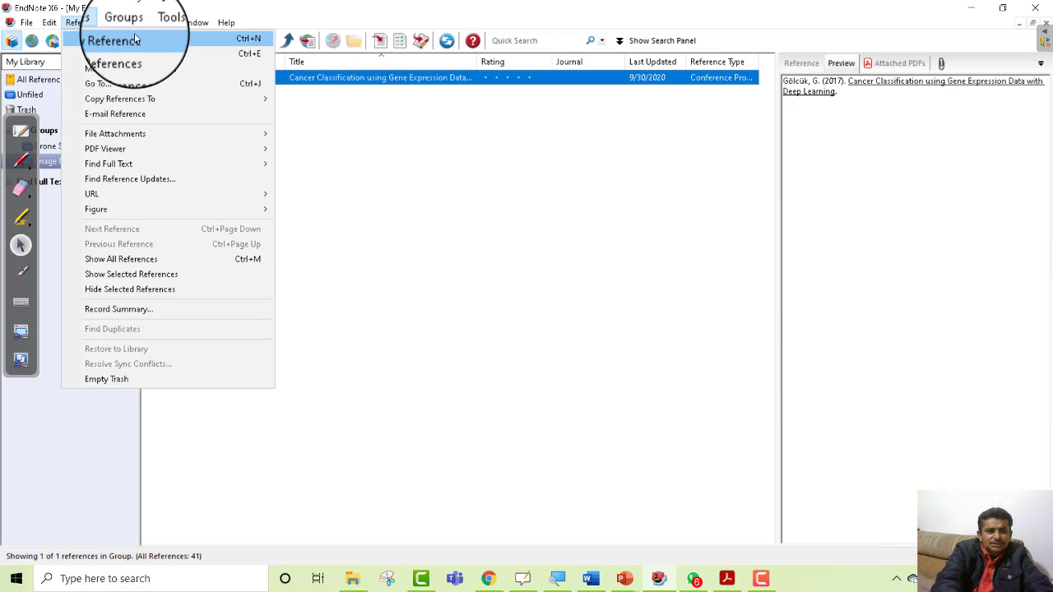
pyautogui.moveTo(153, 25)
pyautogui.moveTo(193, 23)
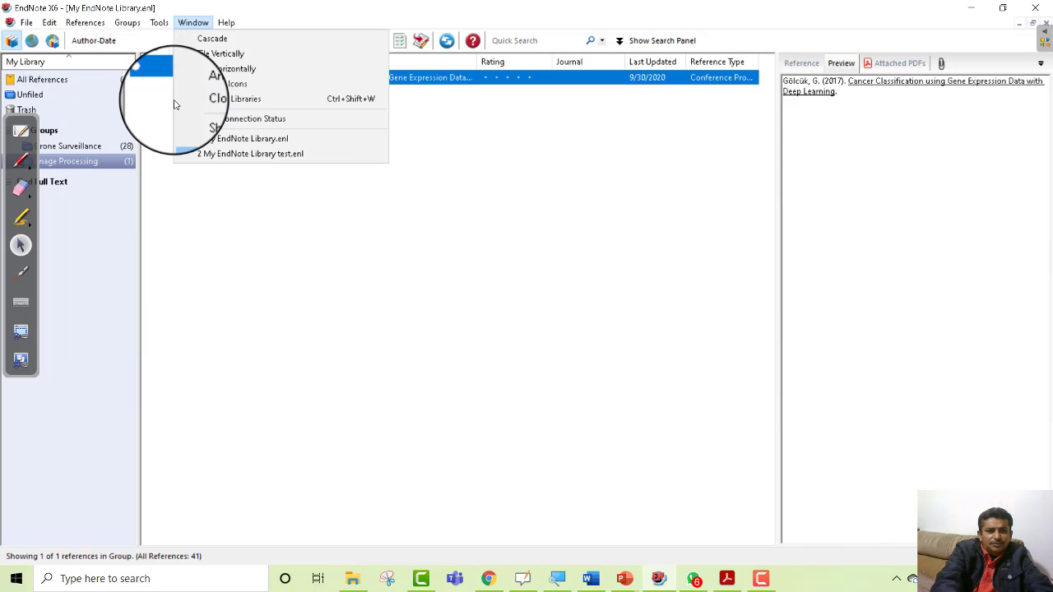
pyautogui.click(263, 236)
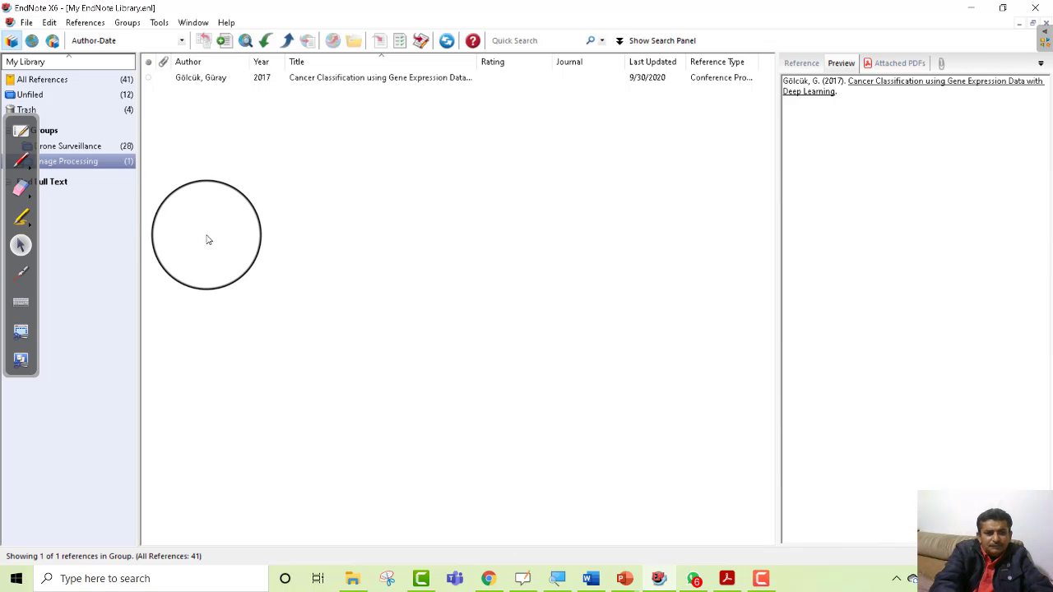
# Step: Display the references in the Drone Surveillance group
pyautogui.click(88, 147)
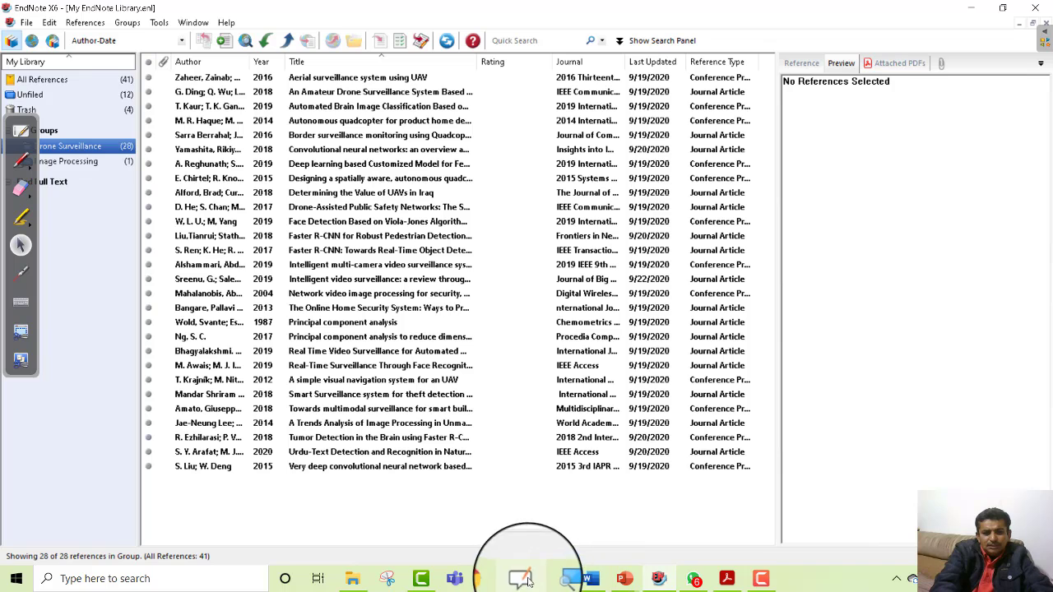
# Step: Switch to the Urdu-SignBoard document in Word and check that the EndNote Cite While You Write COM add-in is enabled
pyautogui.click(597, 586)
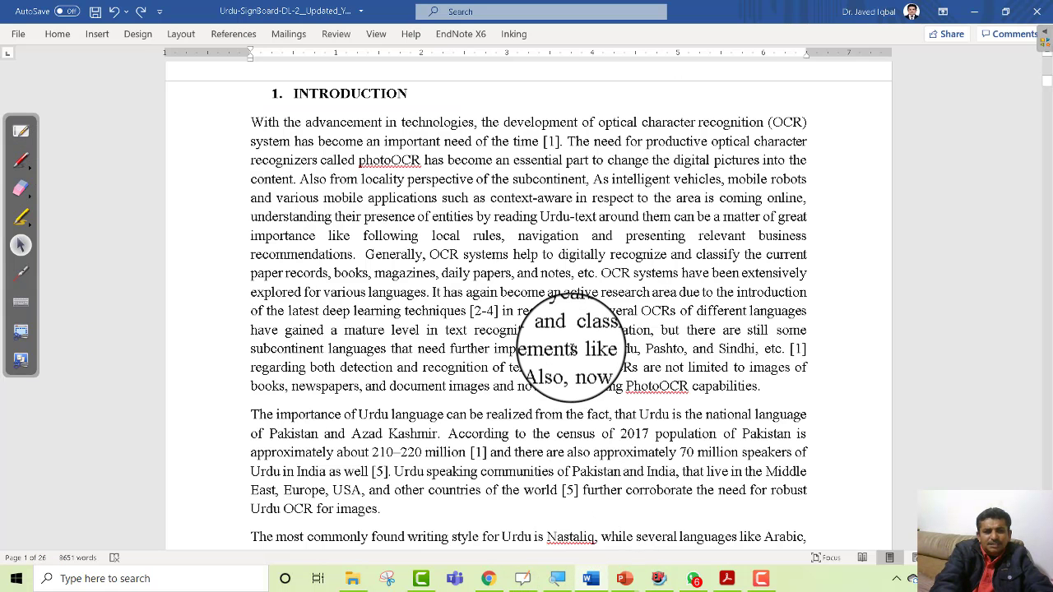
pyautogui.click(18, 36)
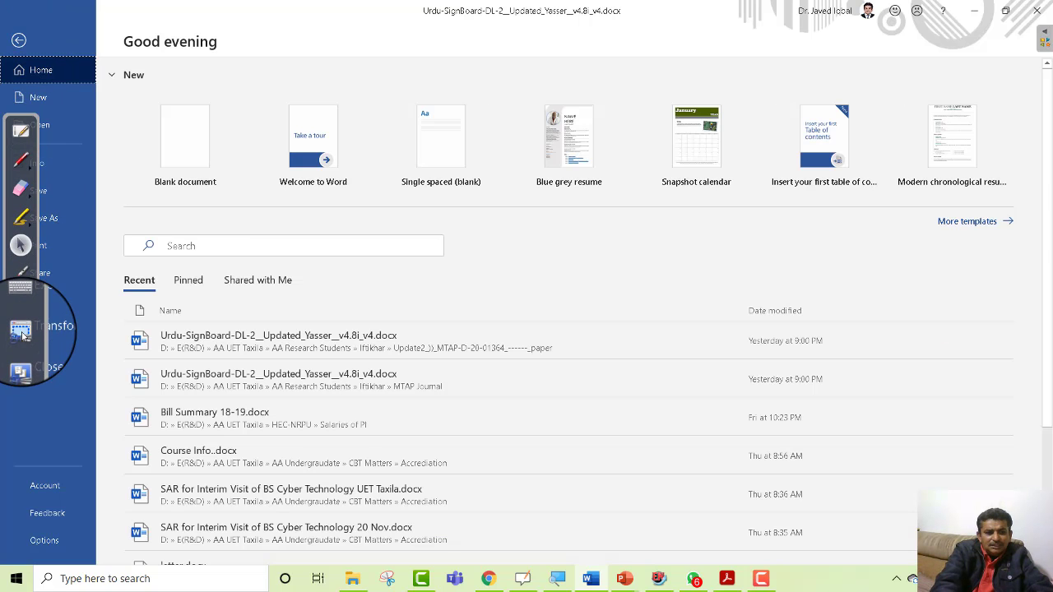
pyautogui.click(44, 537)
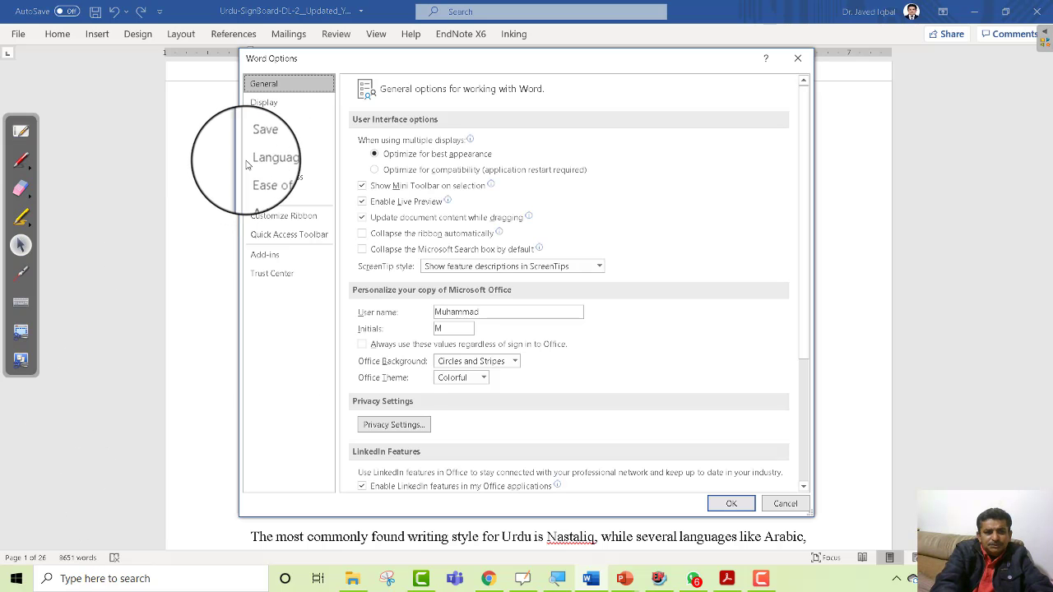
pyautogui.click(284, 257)
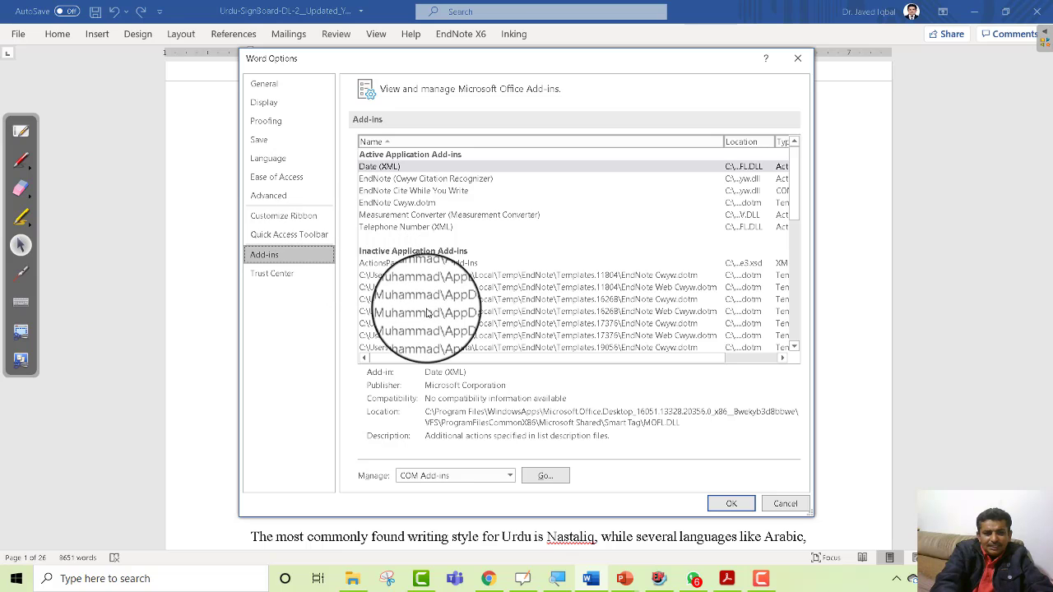
pyautogui.click(421, 192)
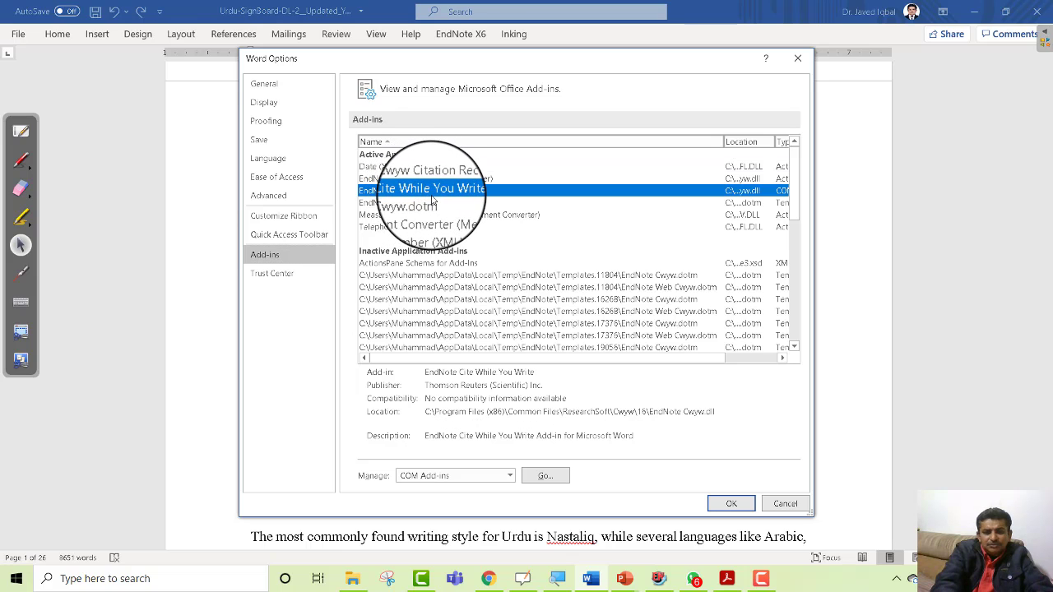
pyautogui.click(509, 476)
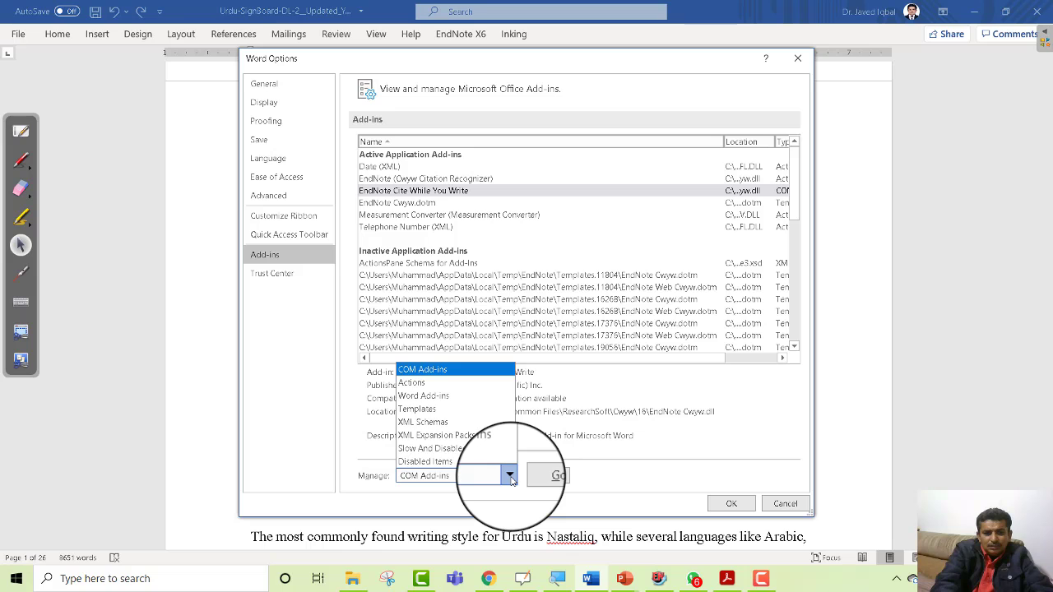
pyautogui.click(509, 477)
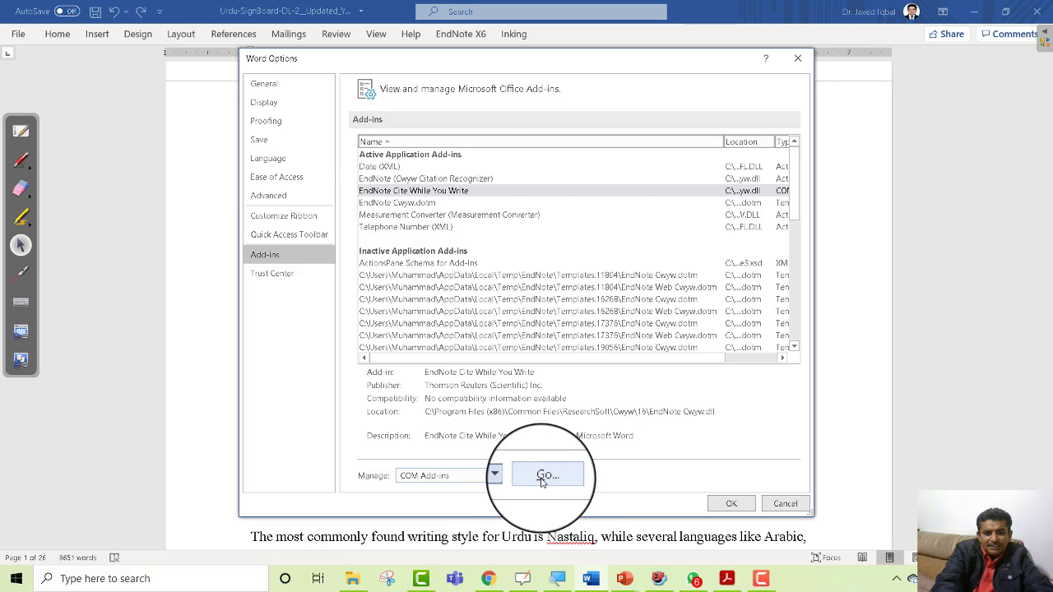
pyautogui.click(544, 477)
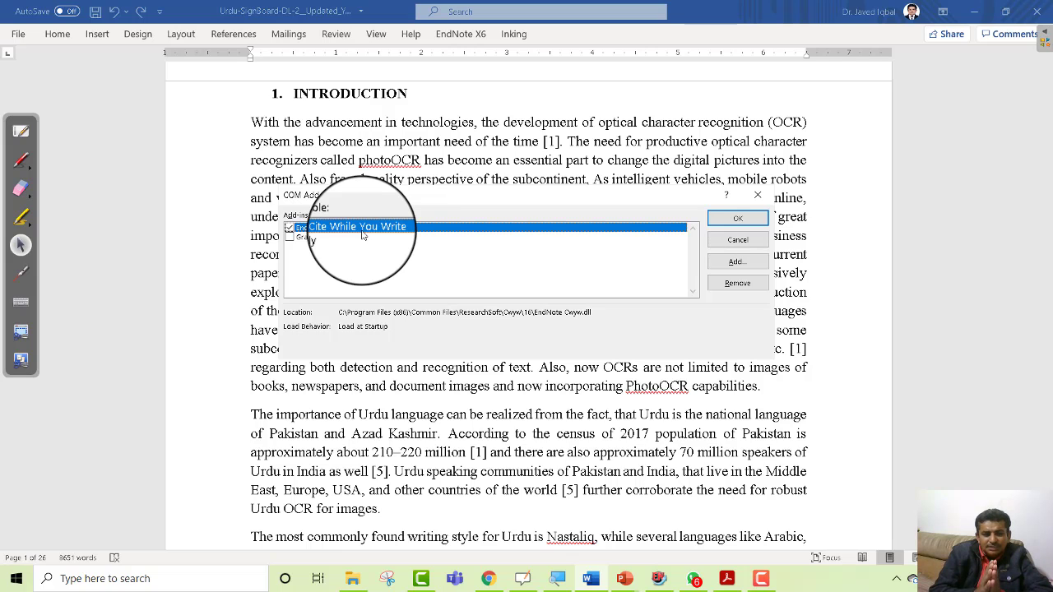
pyautogui.click(738, 220)
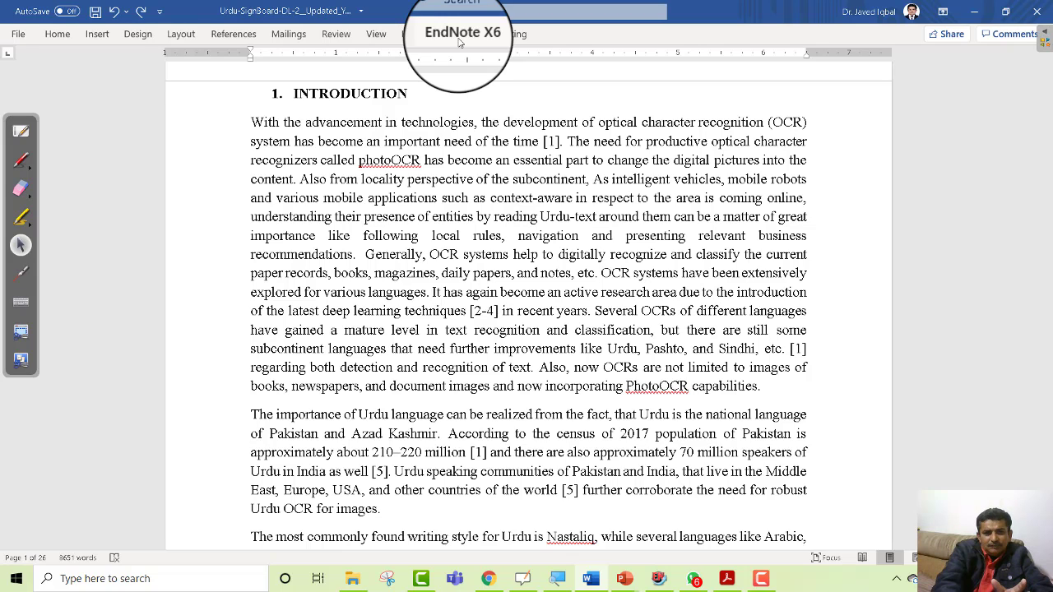
# Step: Look through the EndNote X6 citation styles available in Word, close the list without choosing one, and return to the Home commands
pyautogui.click(460, 37)
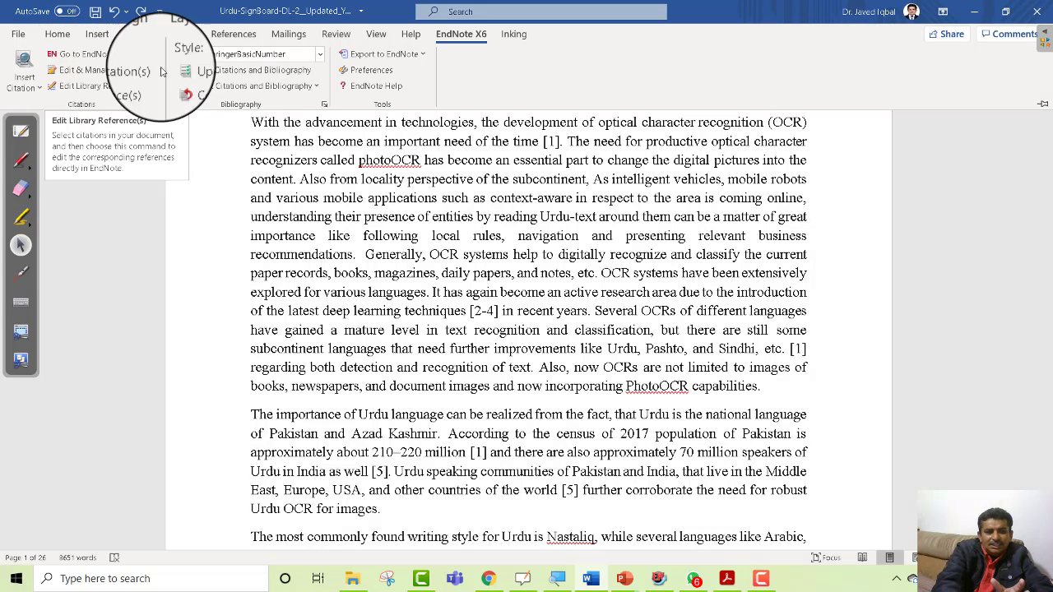
pyautogui.click(254, 56)
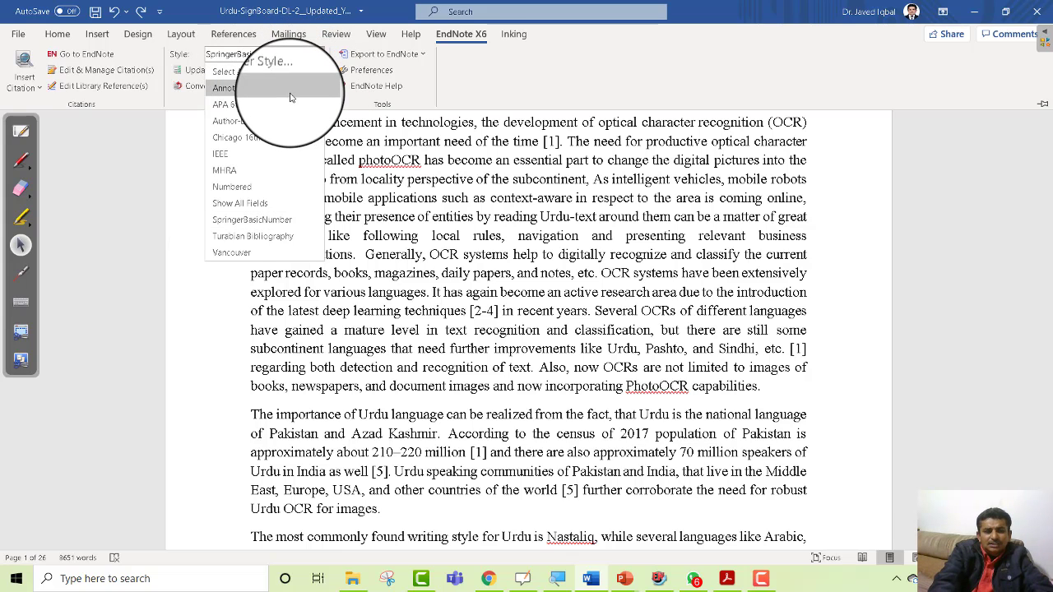
pyautogui.click(348, 130)
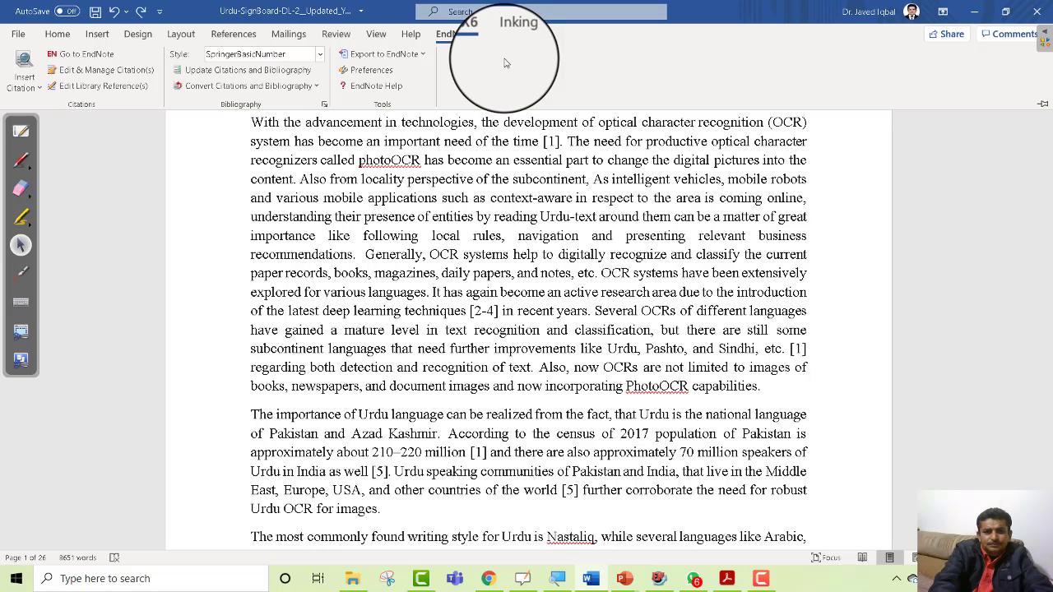
pyautogui.click(62, 40)
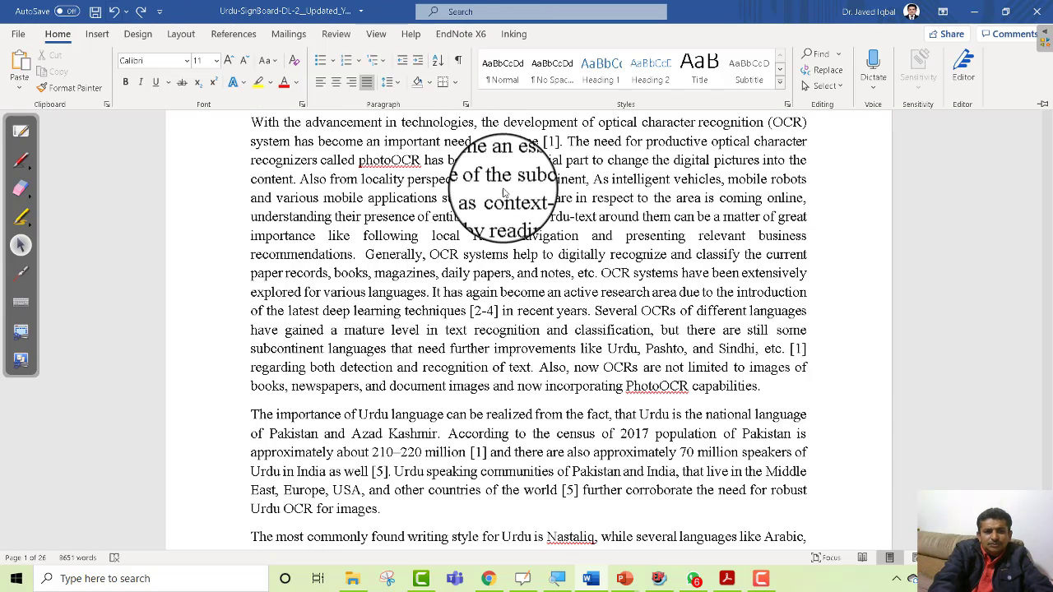
# Step: Copy the first paragraph of the Introduction into a new blank Word document
pyautogui.click(583, 185)
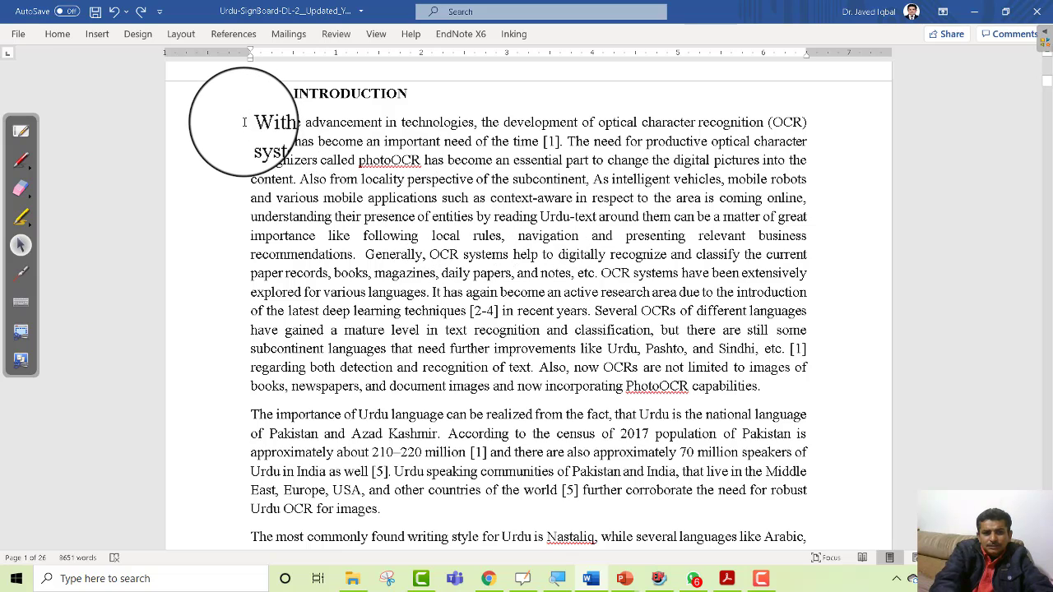
pyautogui.tripleClick(342, 206)
pyautogui.moveTo(383, 402); pyautogui.dragTo(811, 387)
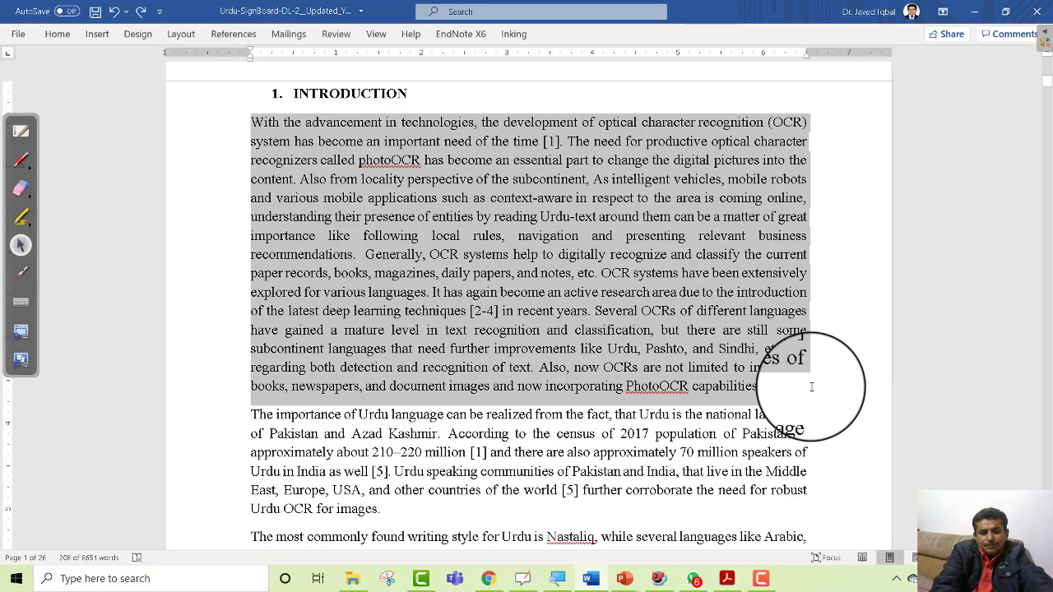
pyautogui.click(20, 31)
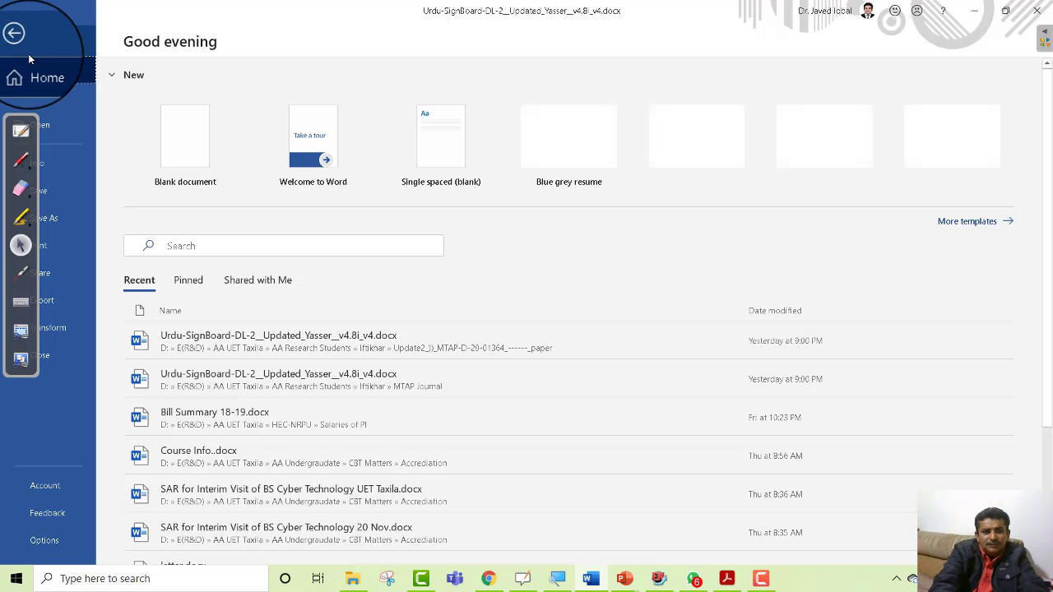
pyautogui.click(38, 98)
pyautogui.click(226, 157)
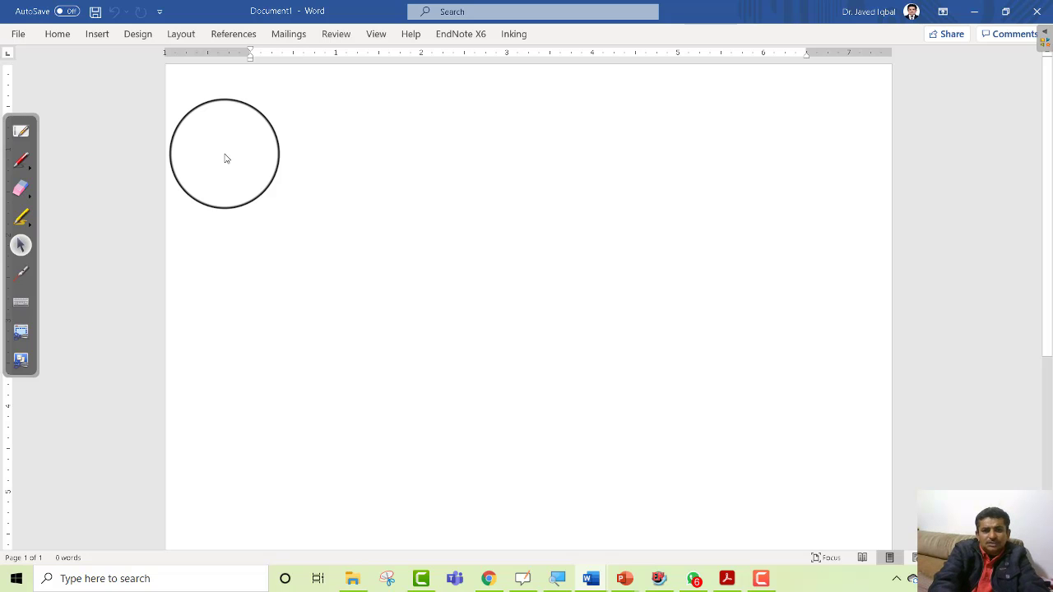
pyautogui.hotkey('ctrl', 'v')
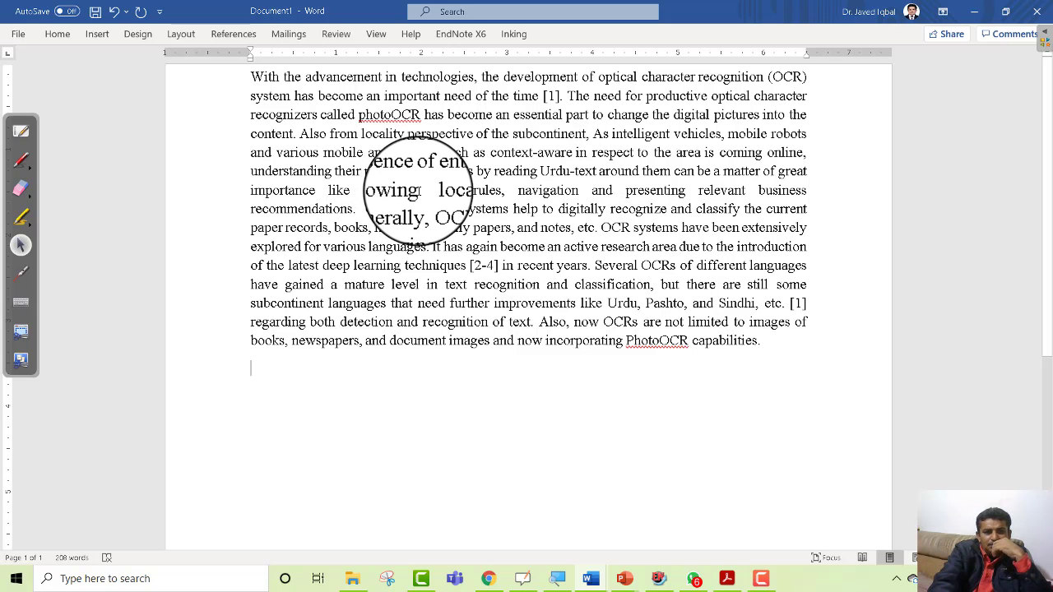
# Step: Insert a citation after "following" for the "Face Detection Based on Viola-Jones Algorithm" reference from the EndNote library
pyautogui.moveTo(418, 191); pyautogui.dragTo(452, 197)
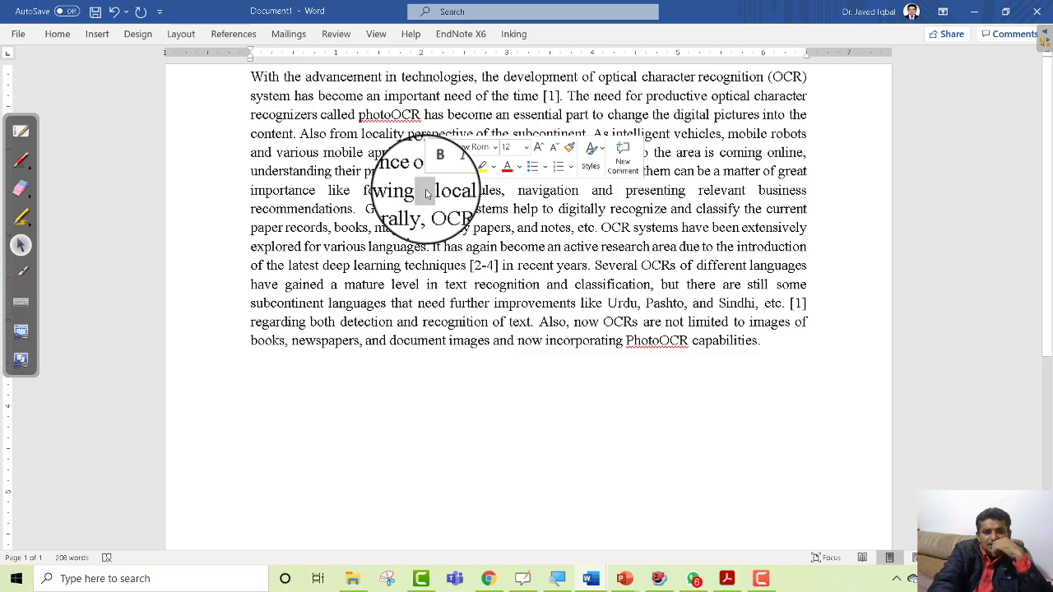
pyautogui.click(426, 194)
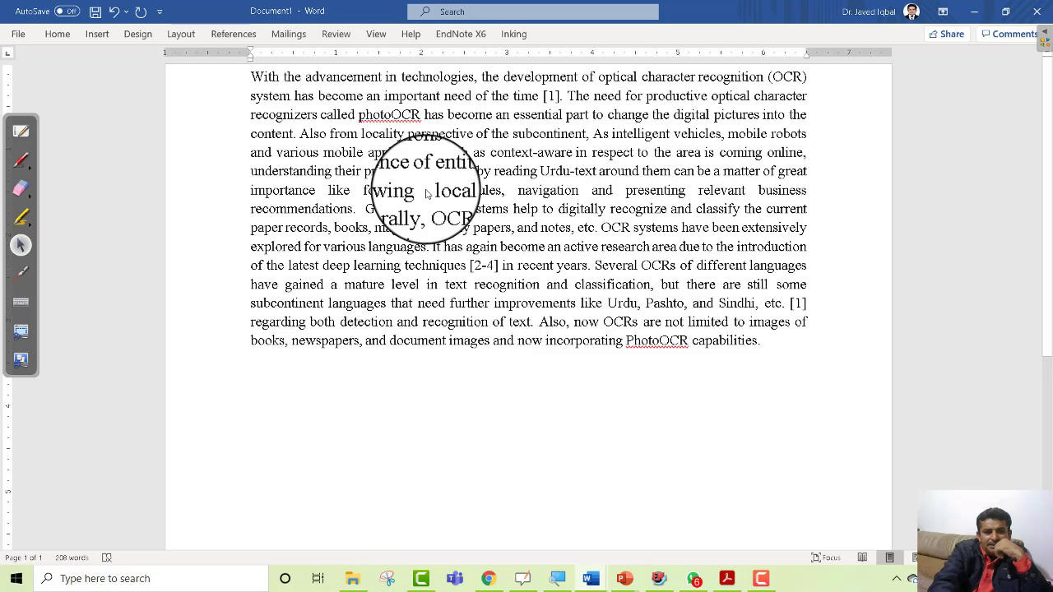
pyautogui.click(461, 35)
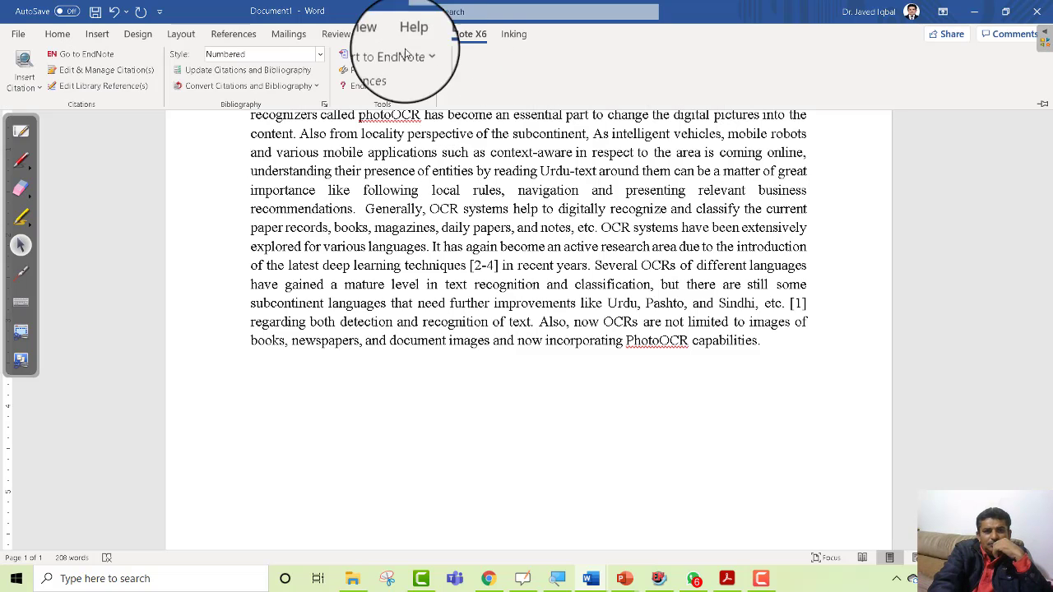
pyautogui.click(107, 61)
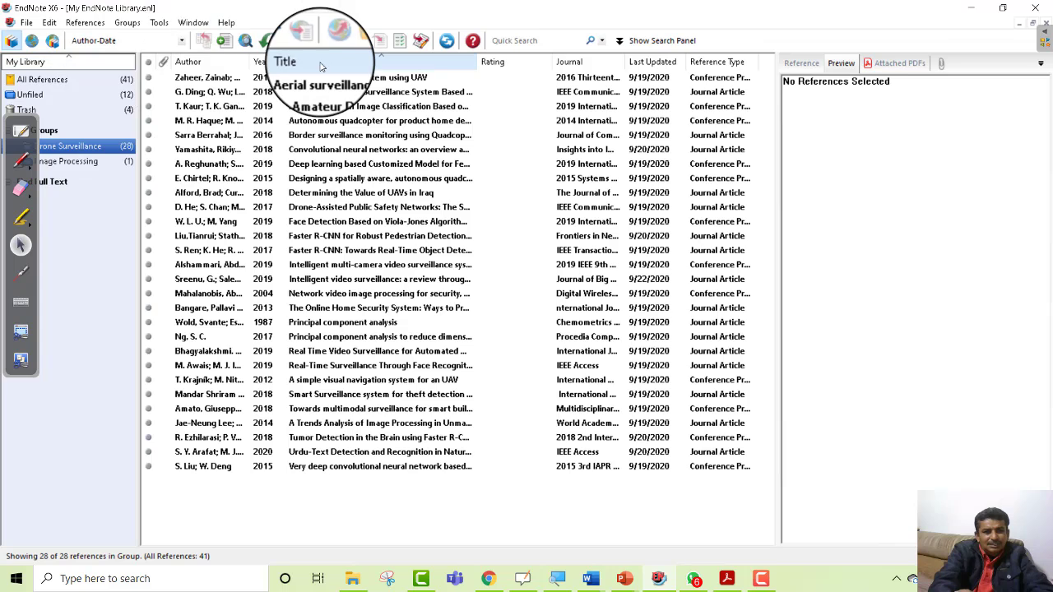
pyautogui.click(327, 138)
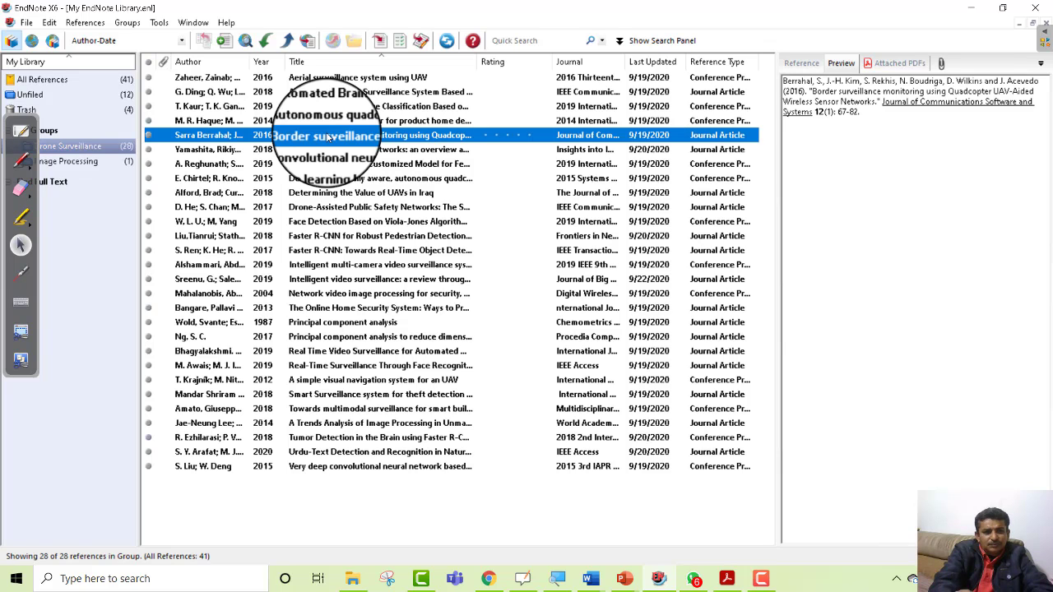
pyautogui.click(332, 195)
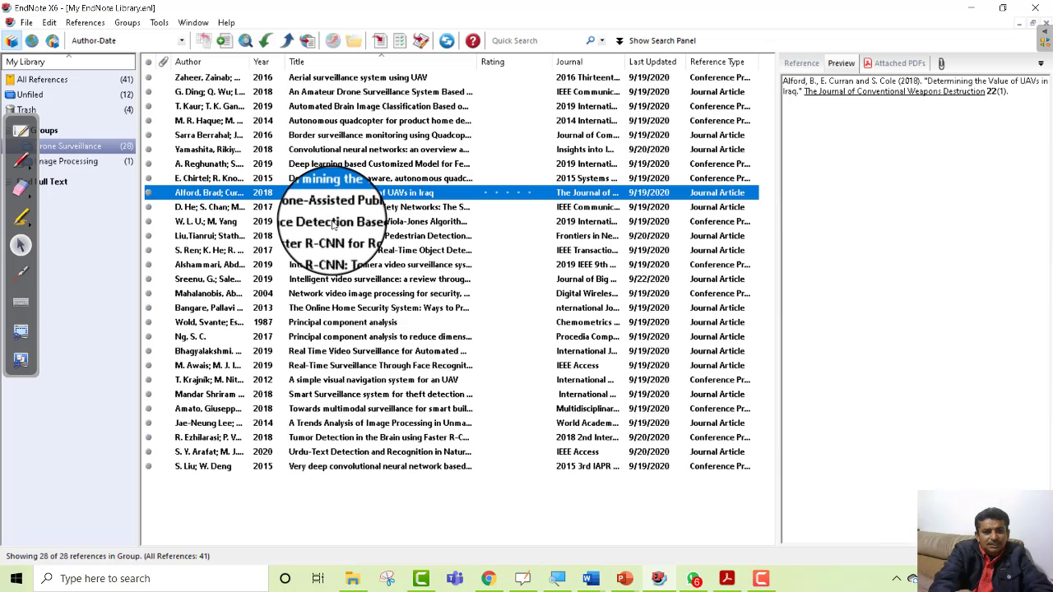
pyautogui.click(335, 224)
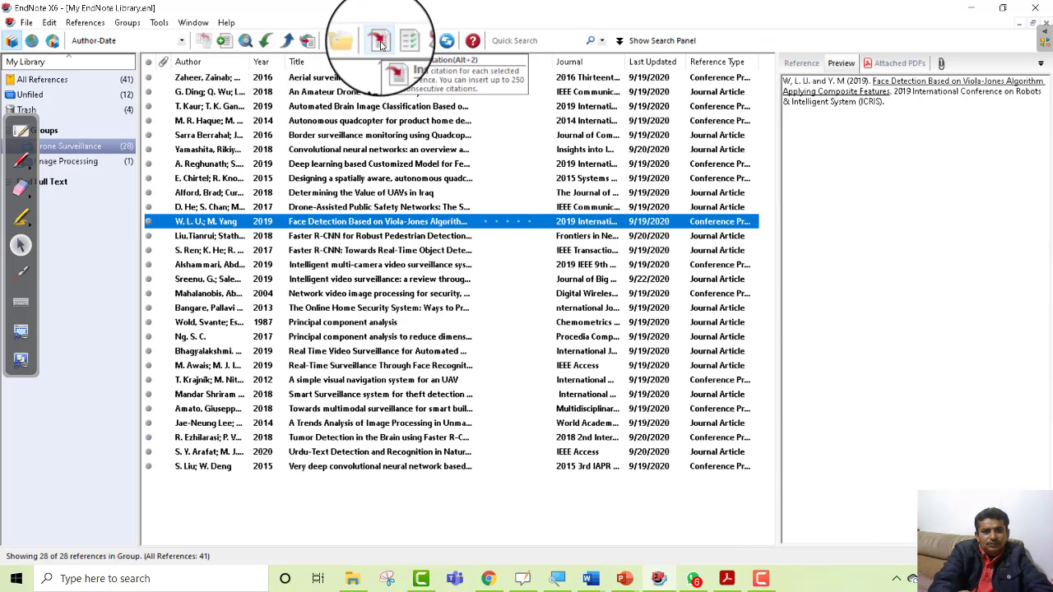
pyautogui.click(380, 44)
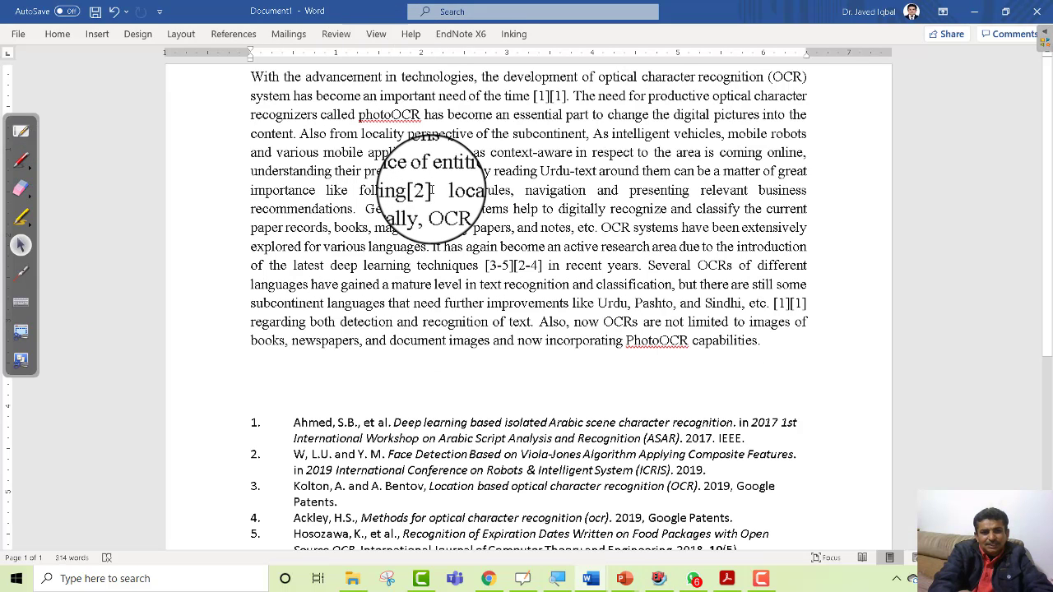
# Step: Compare the citation inserted after "following" with its matching entry in the bibliography
pyautogui.click(422, 190)
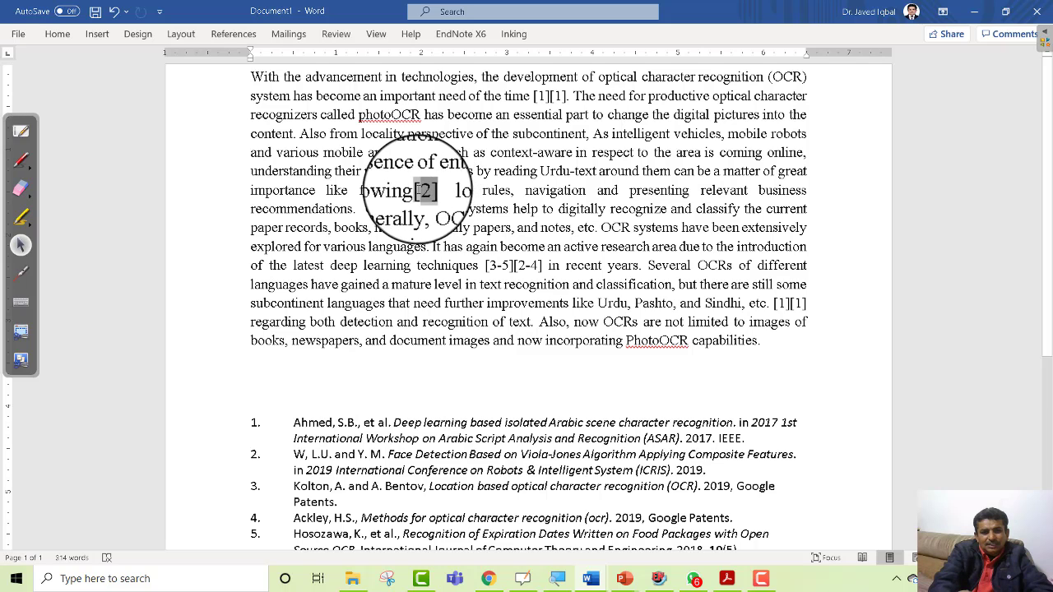
pyautogui.doubleClick(421, 191)
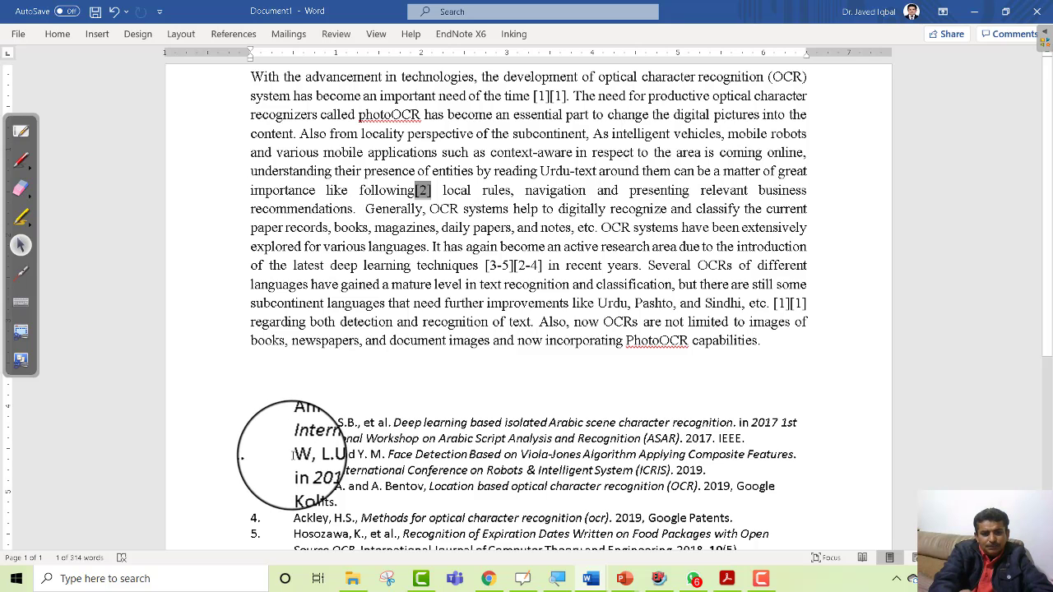
pyautogui.tripleClick(294, 454)
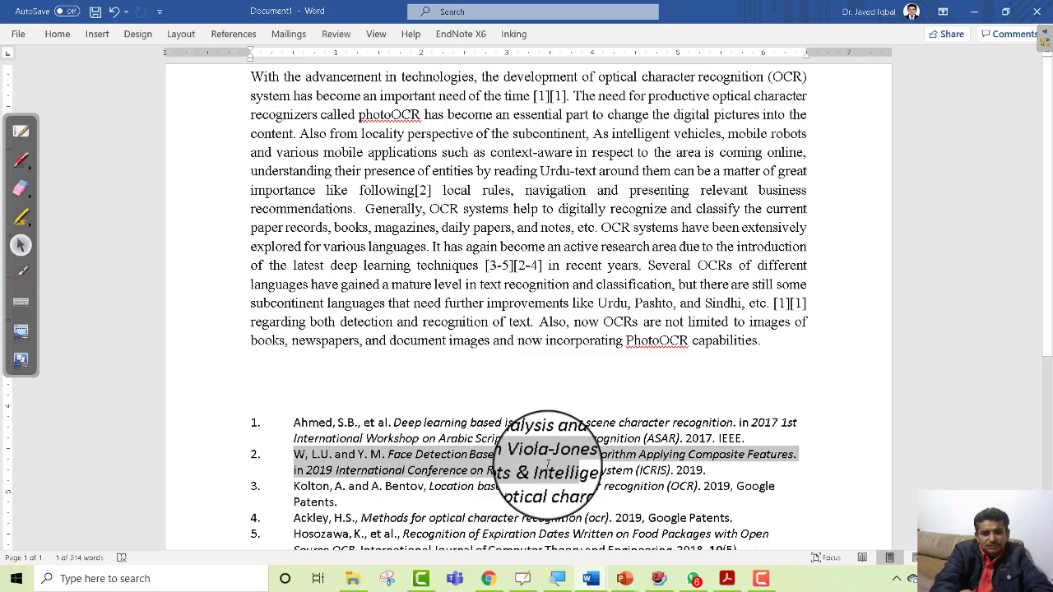
pyautogui.moveTo(548, 465)
pyautogui.mouseDown()
pyautogui.moveTo(362, 507)
pyautogui.moveTo(788, 448)
pyautogui.moveTo(778, 465)
pyautogui.moveTo(727, 459)
pyautogui.mouseUp()
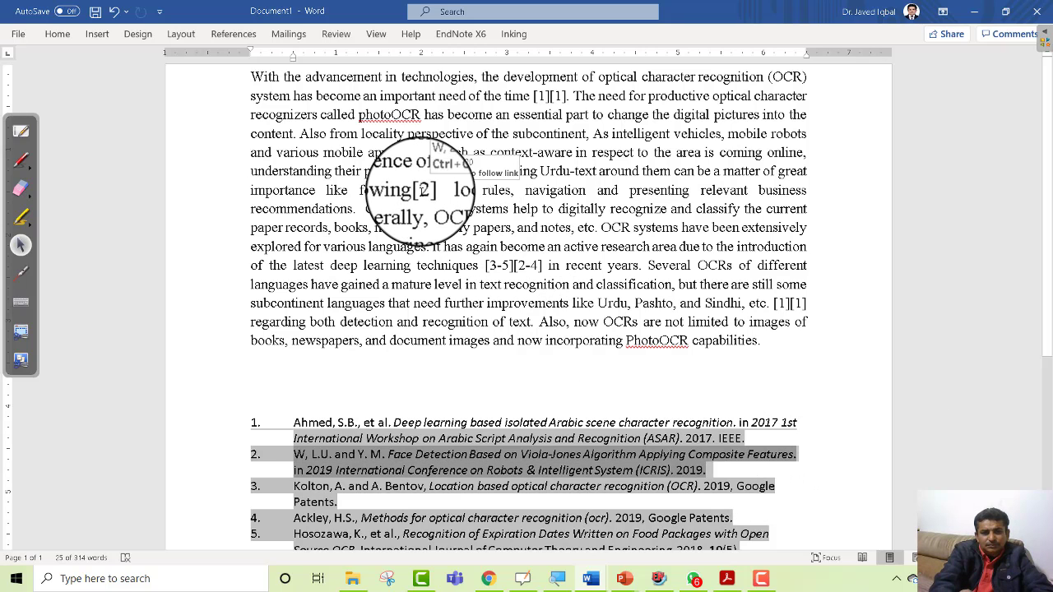
# Step: Insert a citation before "recognize" for the 1987 "Principal component analysis" reference from the EndNote library
pyautogui.click(423, 190)
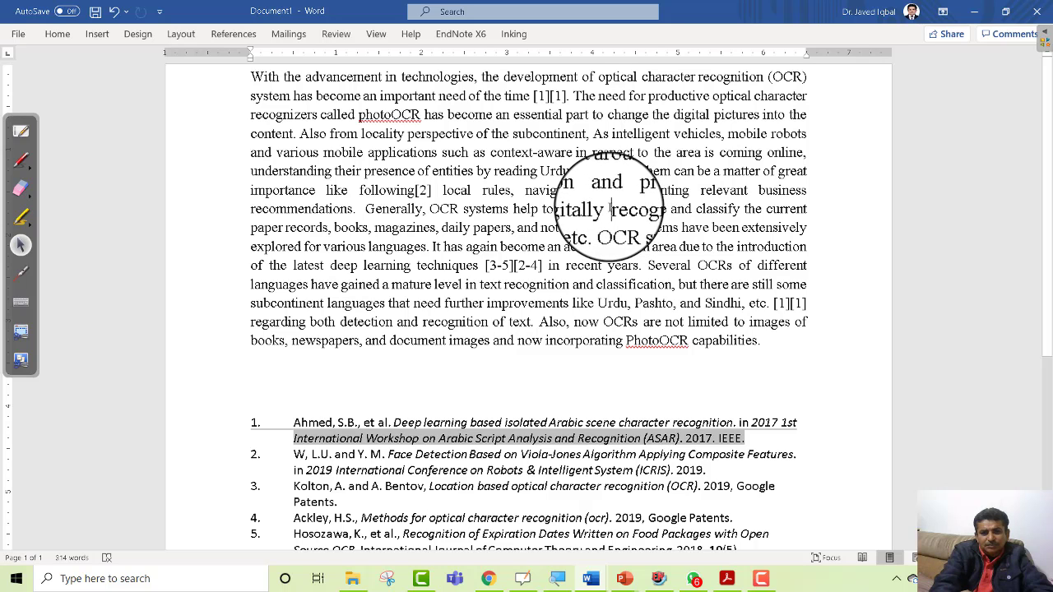
pyautogui.click(465, 35)
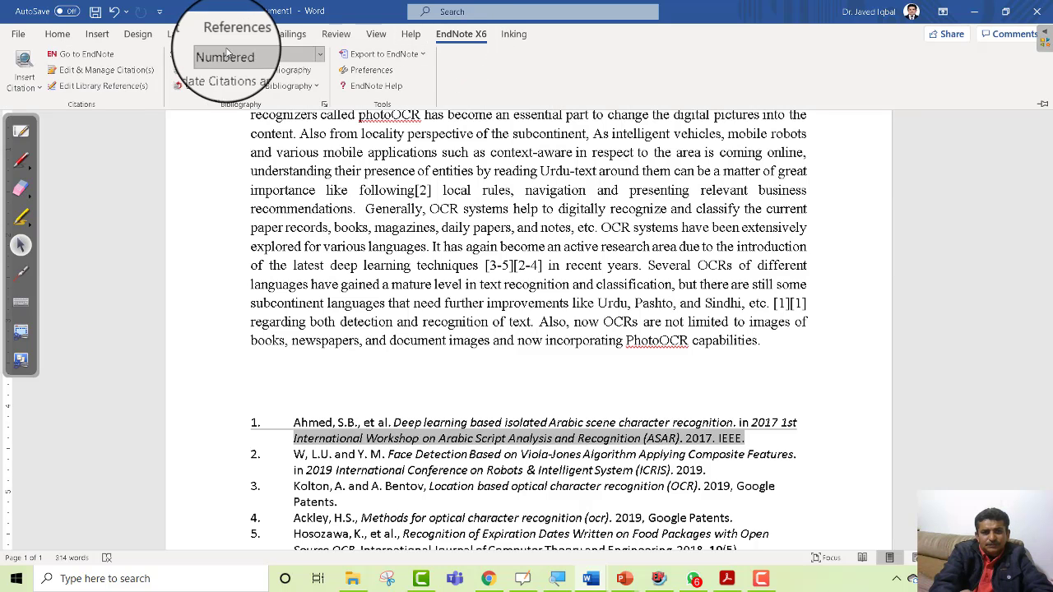
pyautogui.click(110, 55)
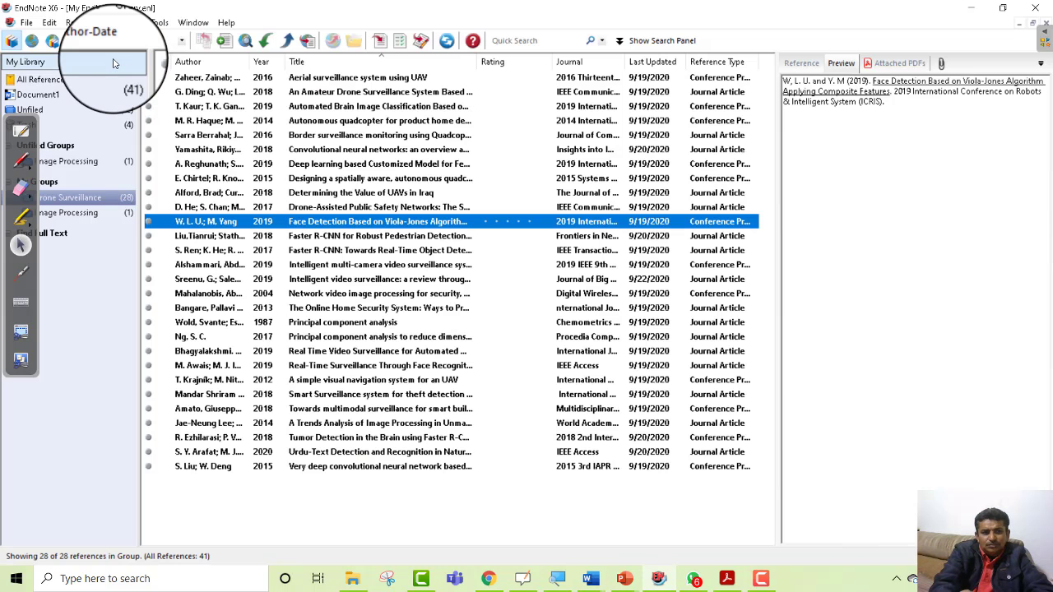
pyautogui.click(312, 325)
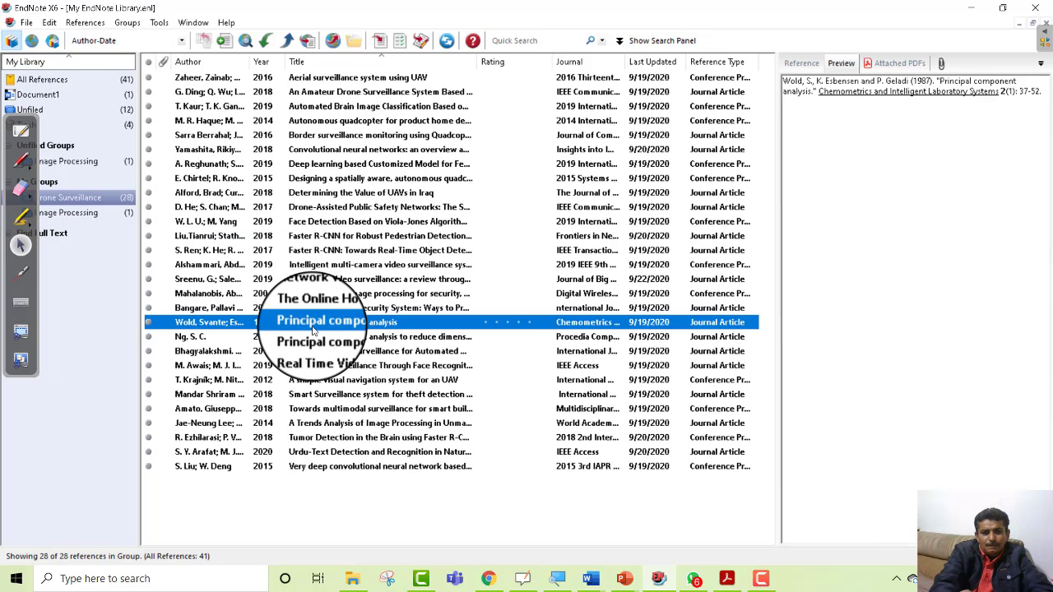
pyautogui.click(382, 51)
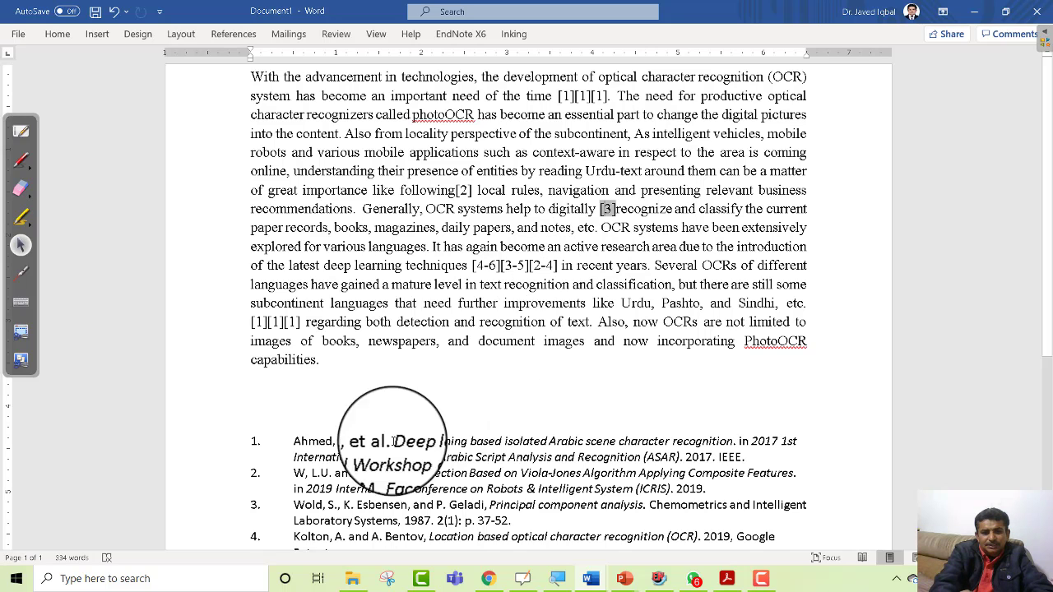
# Step: Examine the bibliography entry for the "Principal component analysis" citation
pyautogui.moveTo(293, 505)
pyautogui.mouseDown()
pyautogui.moveTo(482, 522)
pyautogui.moveTo(511, 510)
pyautogui.moveTo(519, 520)
pyautogui.mouseUp()
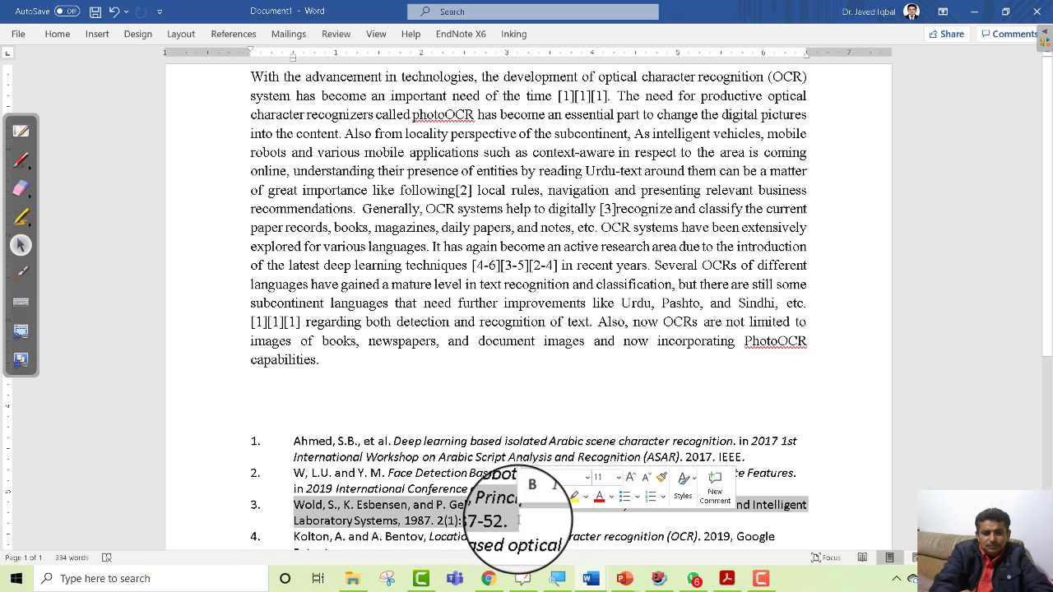
pyautogui.click(519, 521)
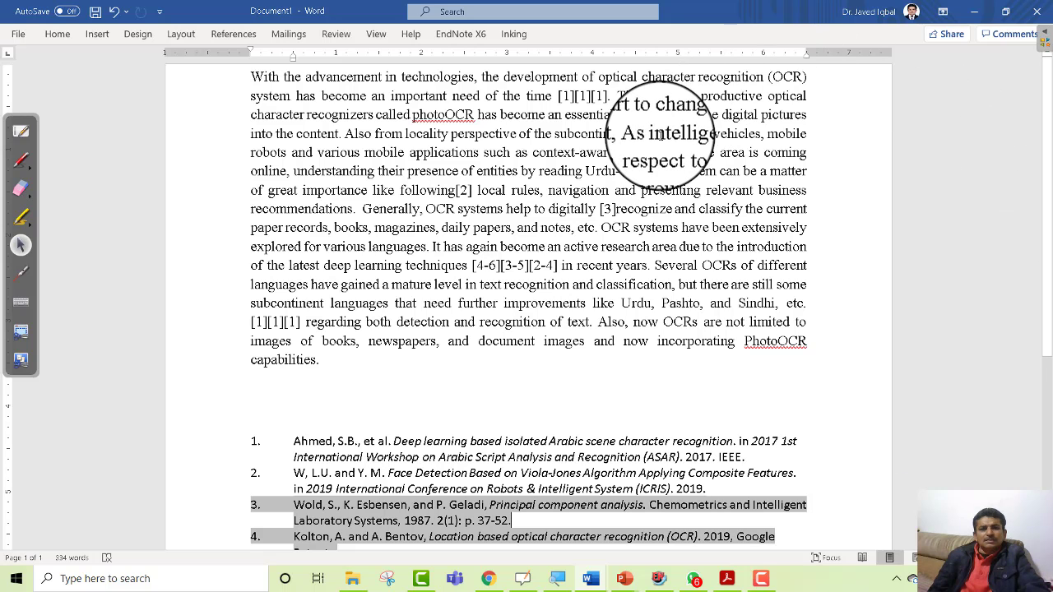
pyautogui.click(661, 135)
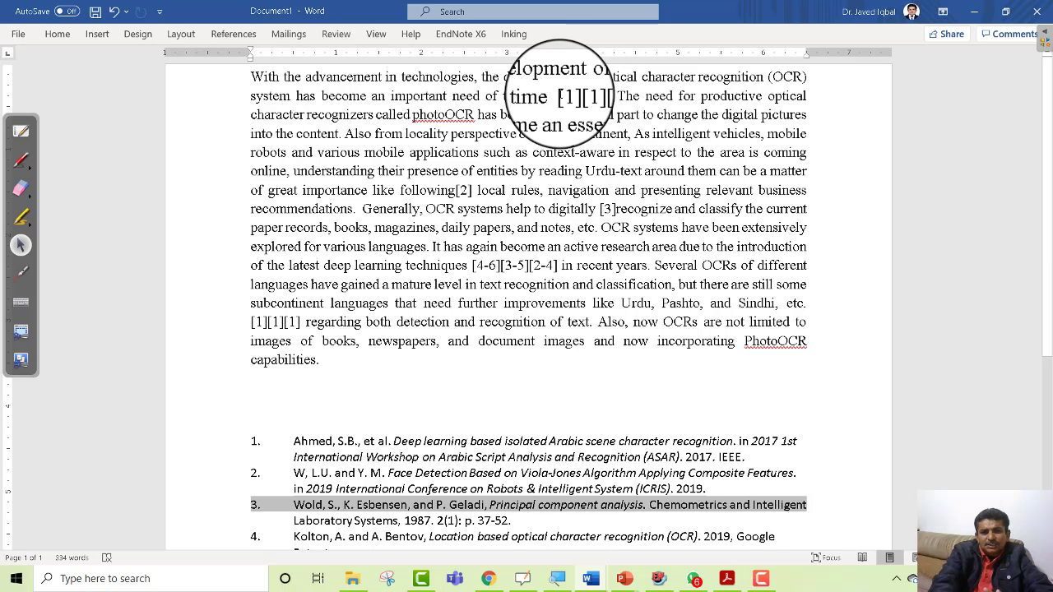
# Step: Change the document's EndNote citation style to Author-Date and check the first in-text citation
pyautogui.moveTo(560, 96); pyautogui.dragTo(607, 96)
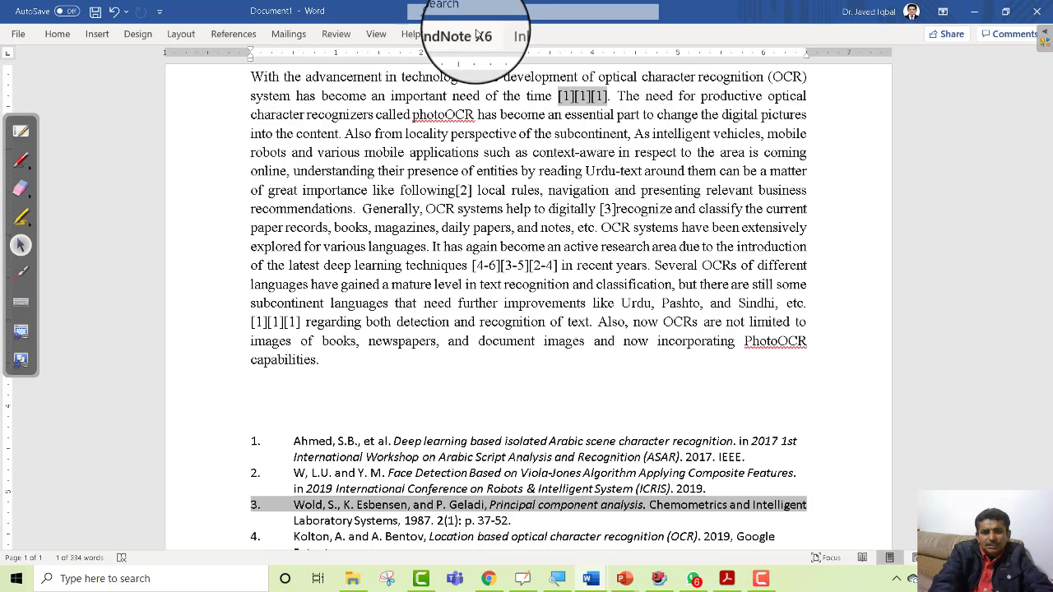
pyautogui.click(469, 35)
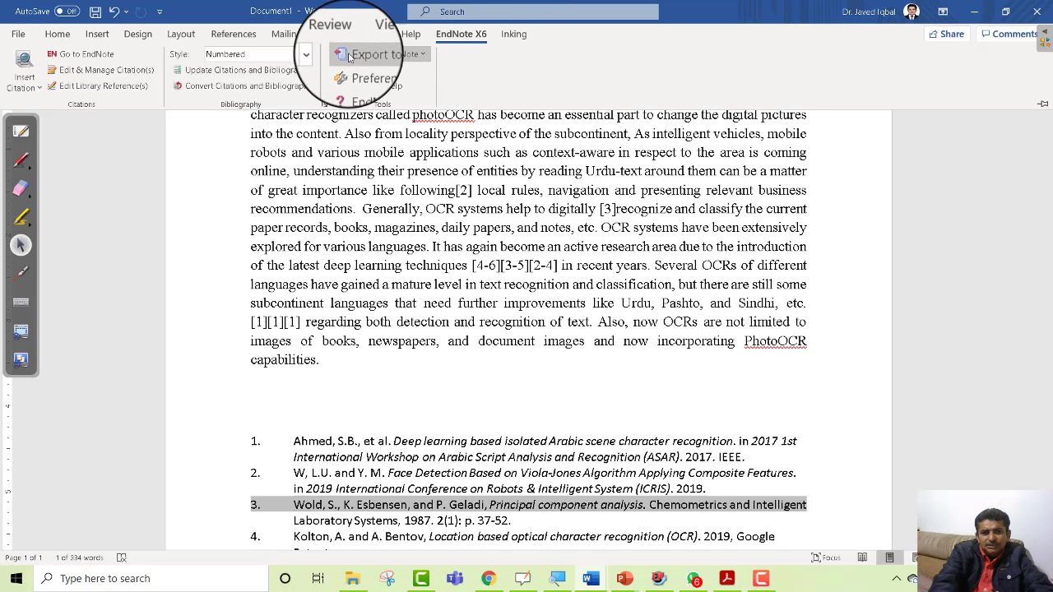
pyautogui.click(280, 57)
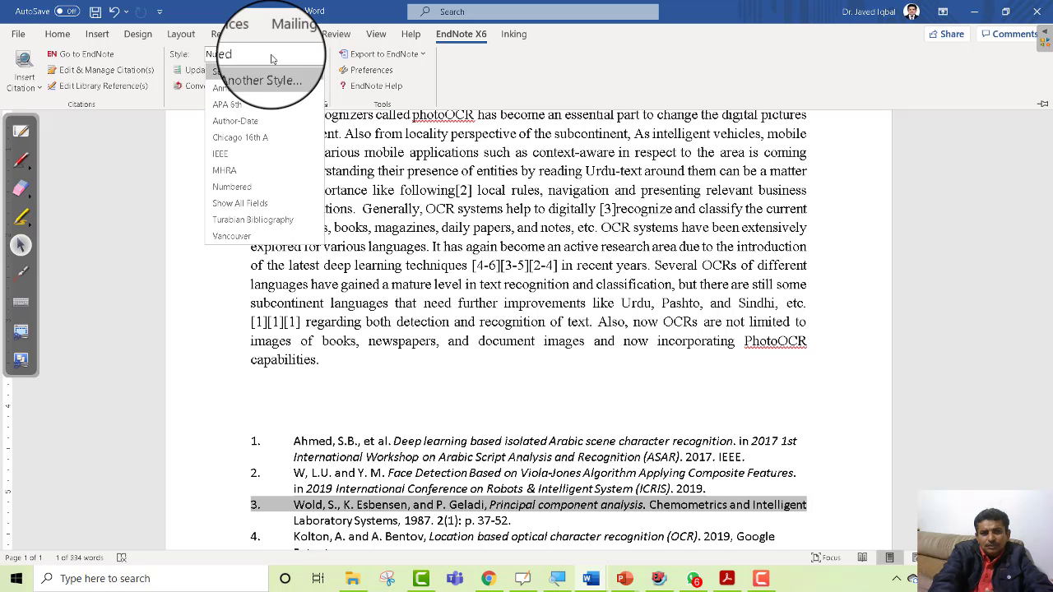
pyautogui.click(260, 123)
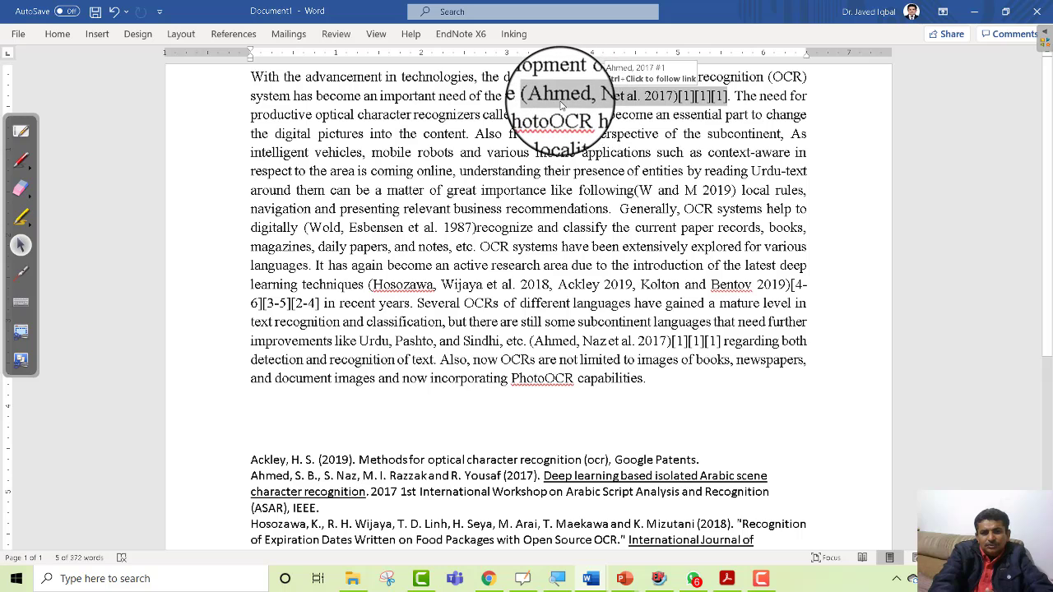
pyautogui.click(560, 103)
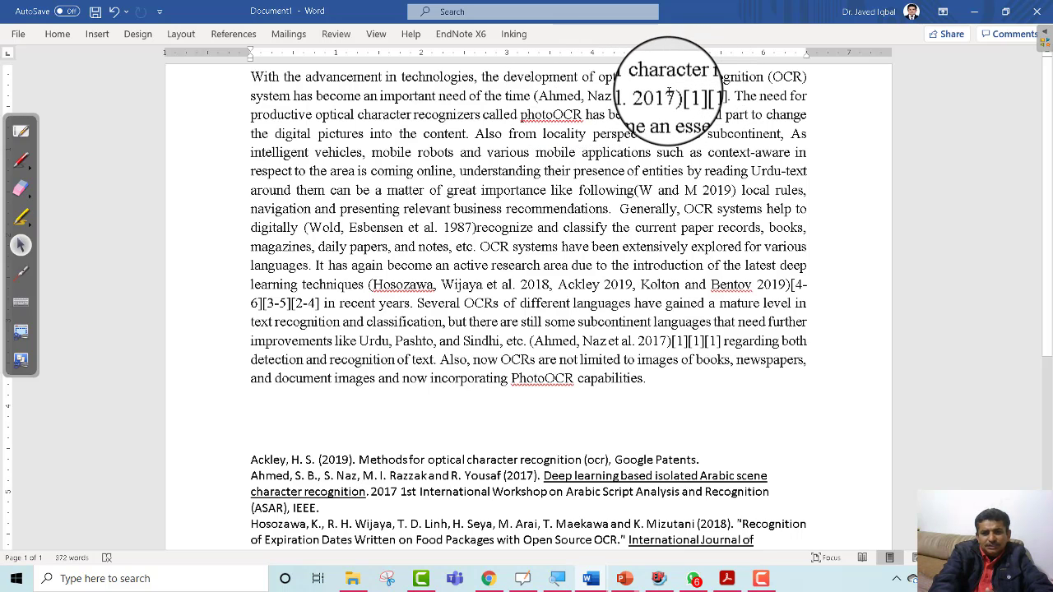
pyautogui.click(668, 95)
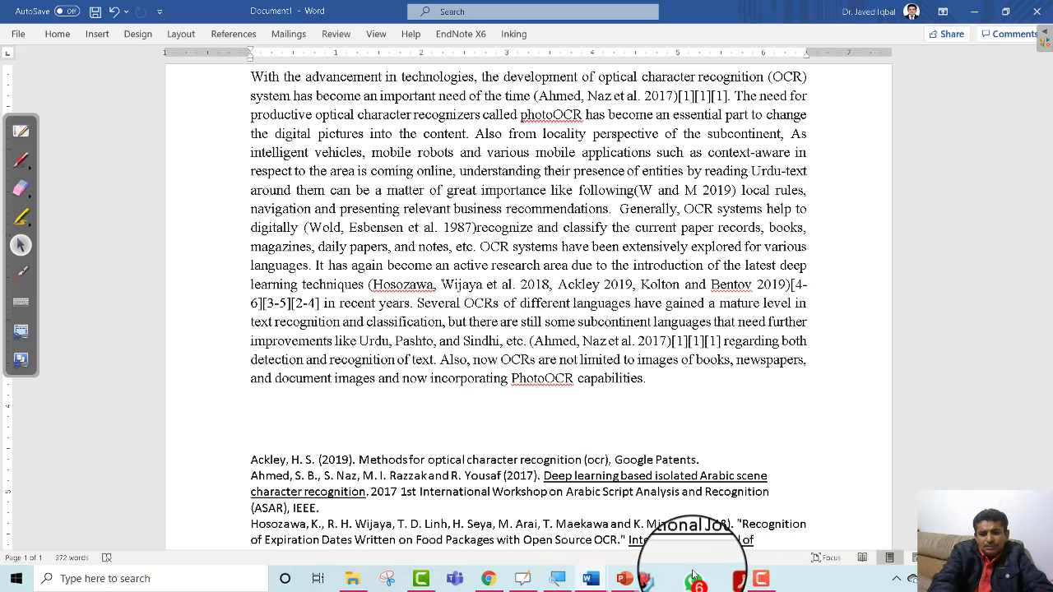
# Step: Switch to EndNote and attach surveillance_background.pdf from the Downloads folder to the "Automated Brain Image Classification" reference
pyautogui.click(658, 578)
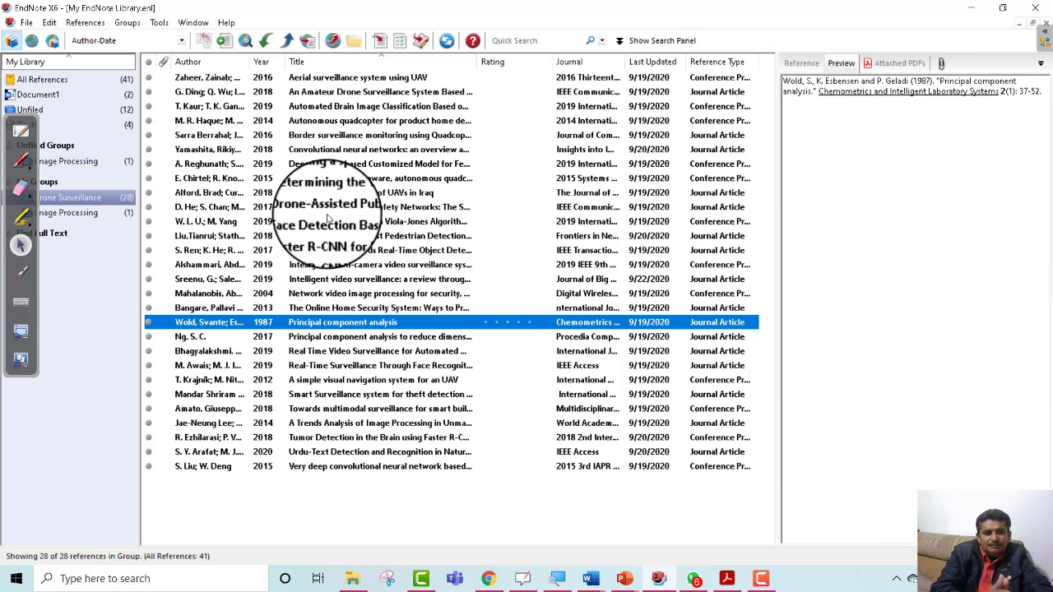
pyautogui.click(359, 108)
pyautogui.rightClick(358, 108)
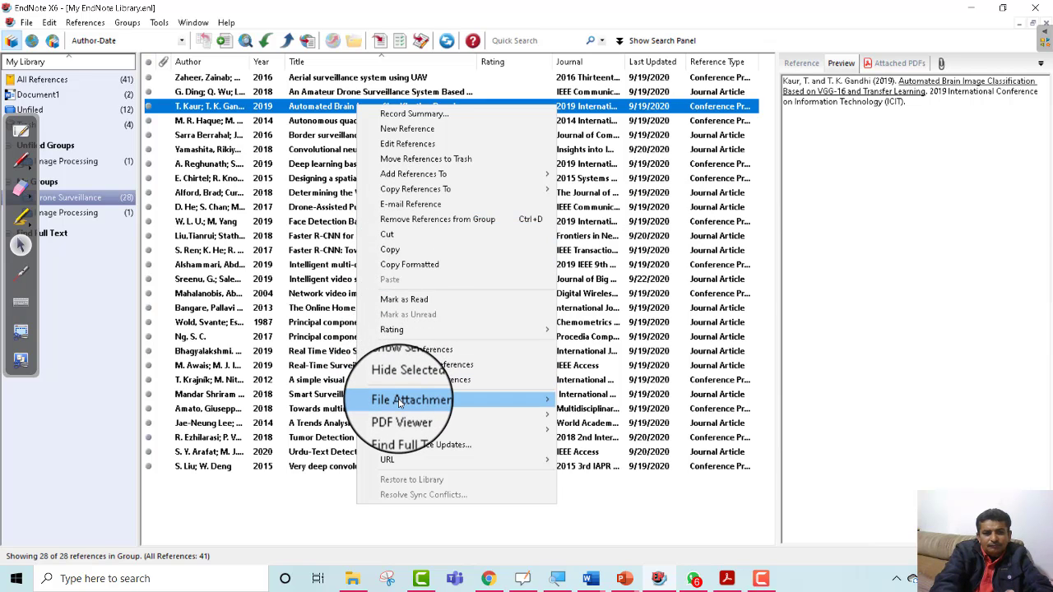
pyautogui.moveTo(400, 402)
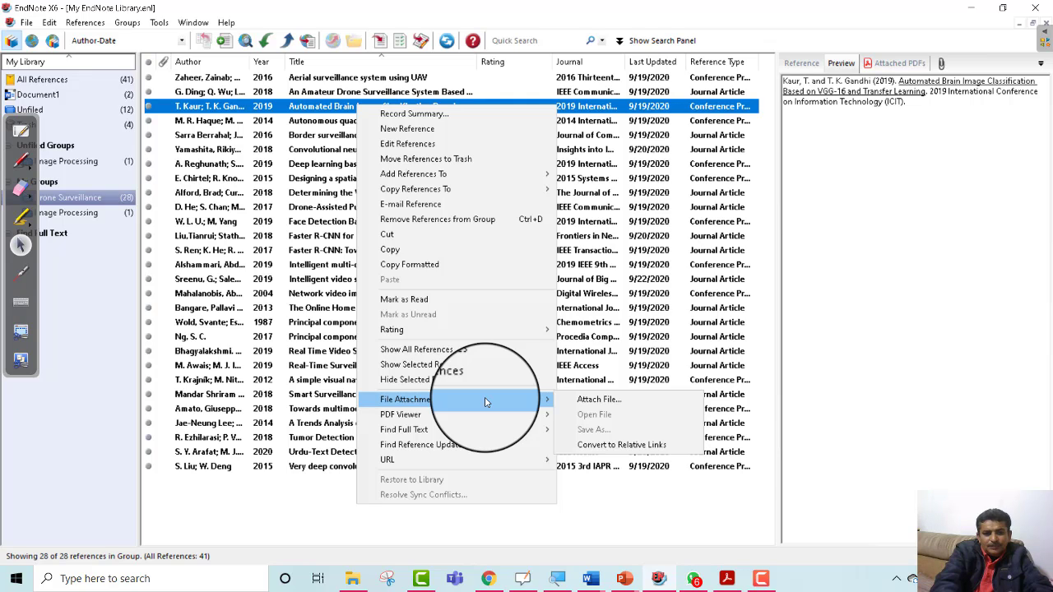
pyautogui.click(581, 403)
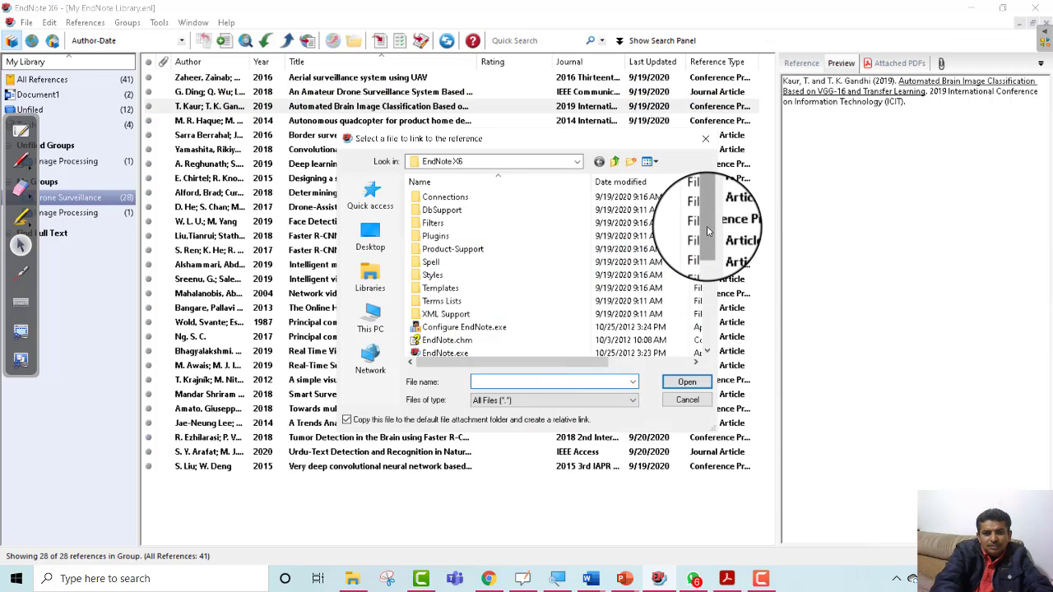
pyautogui.click(535, 167)
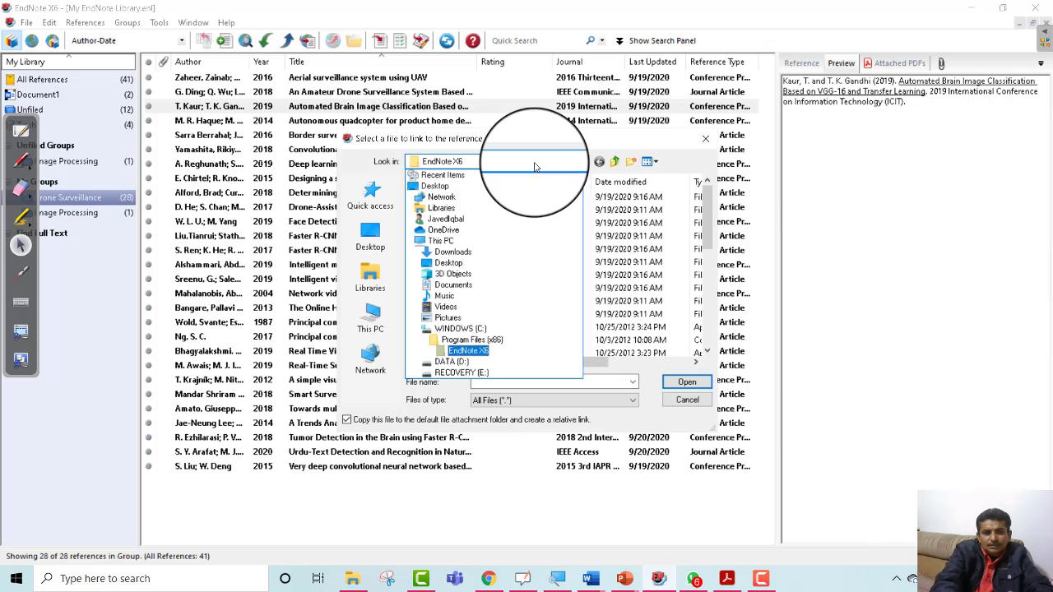
pyautogui.click(472, 255)
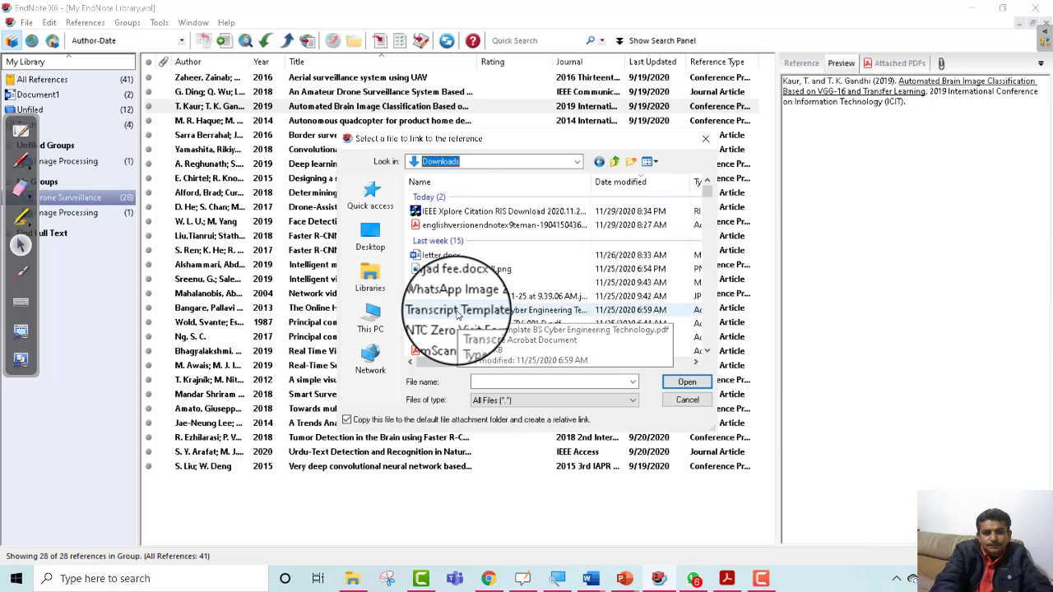
pyautogui.click(465, 225)
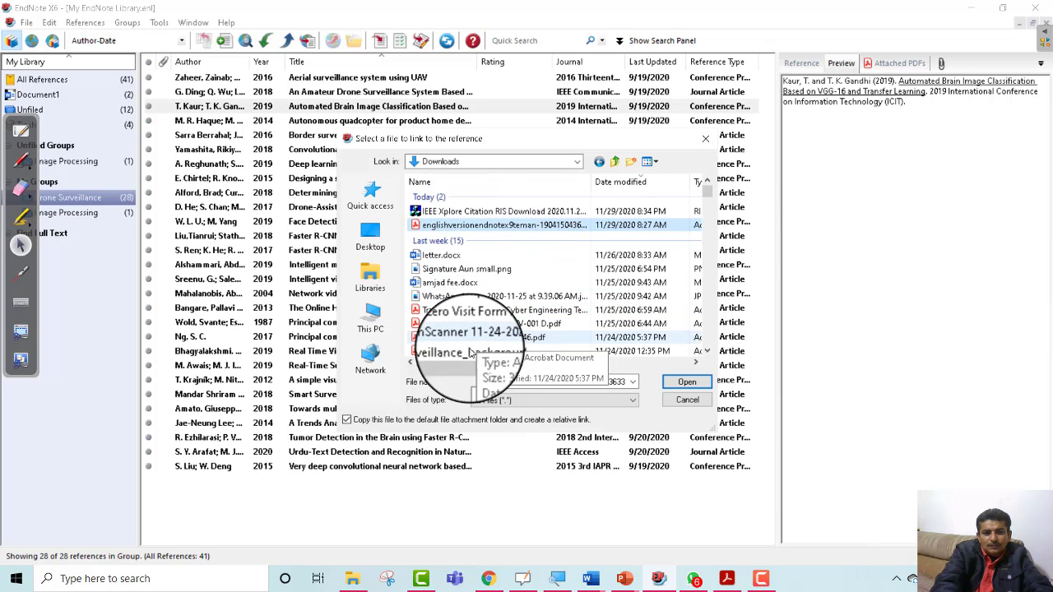
pyautogui.press('Return')
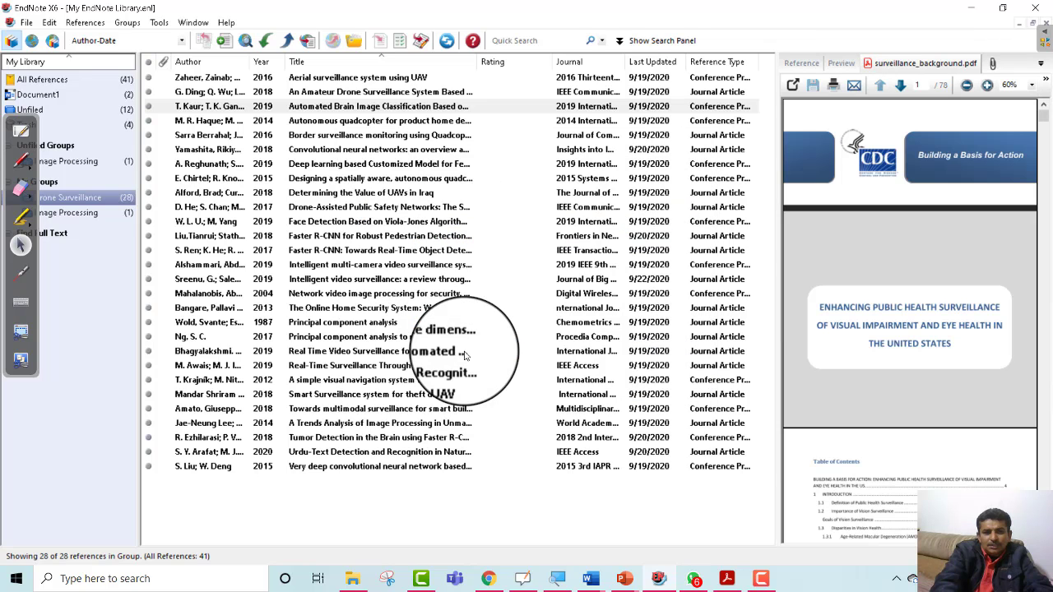